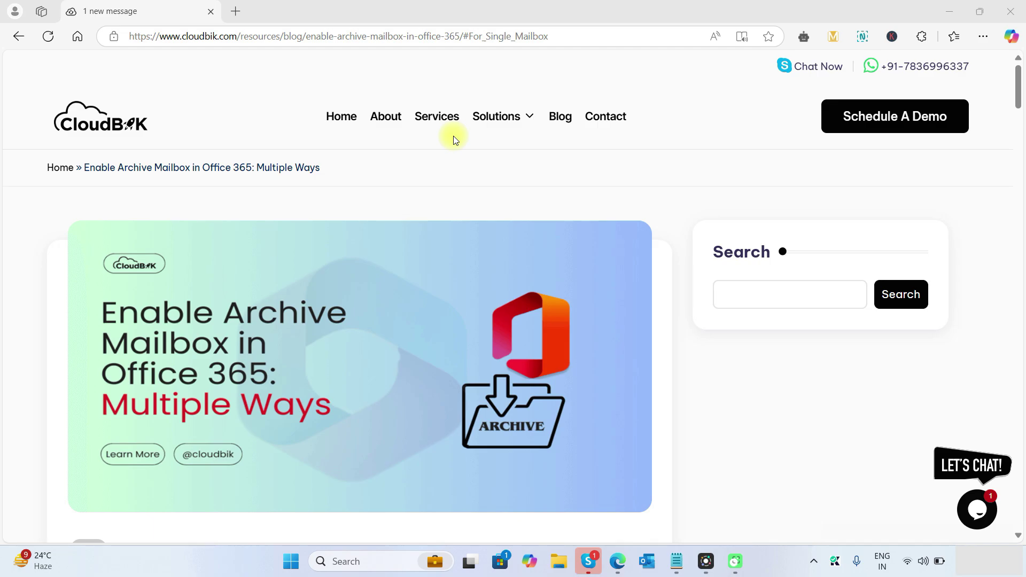
Scroll the CloudBik archive-mailbox article down to its 'Benefits of Enabling Archive Mailbox' section.
scroll(328, 289, down, 5)
scroll(328, 288, up, 4)
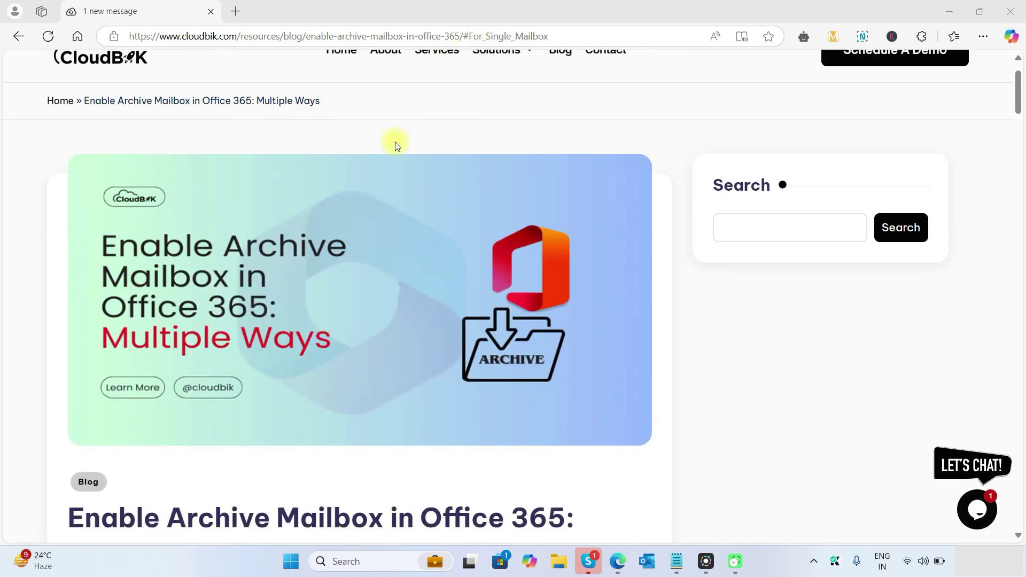
scroll(271, 228, down, 10)
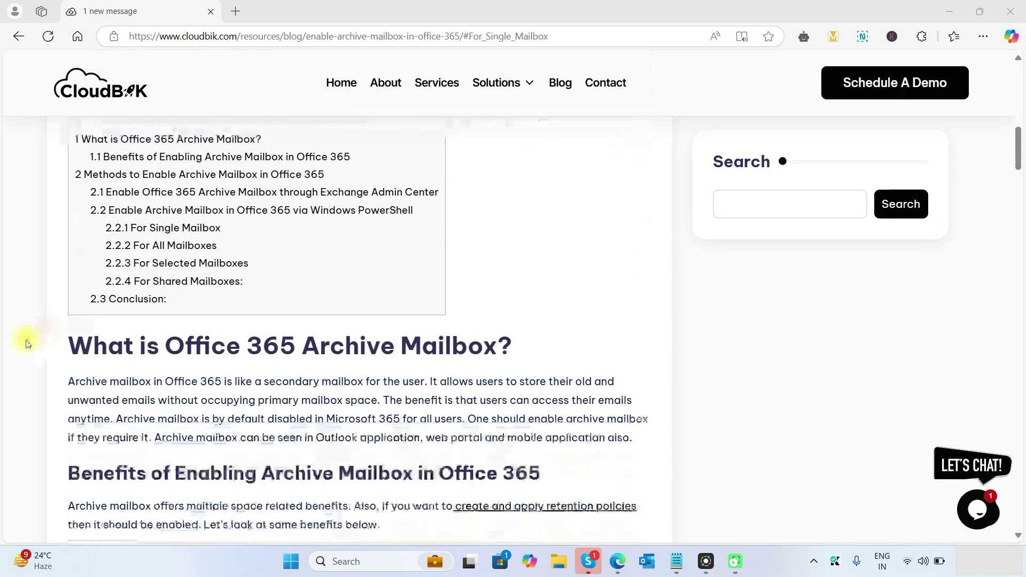
scroll(168, 320, down, 5)
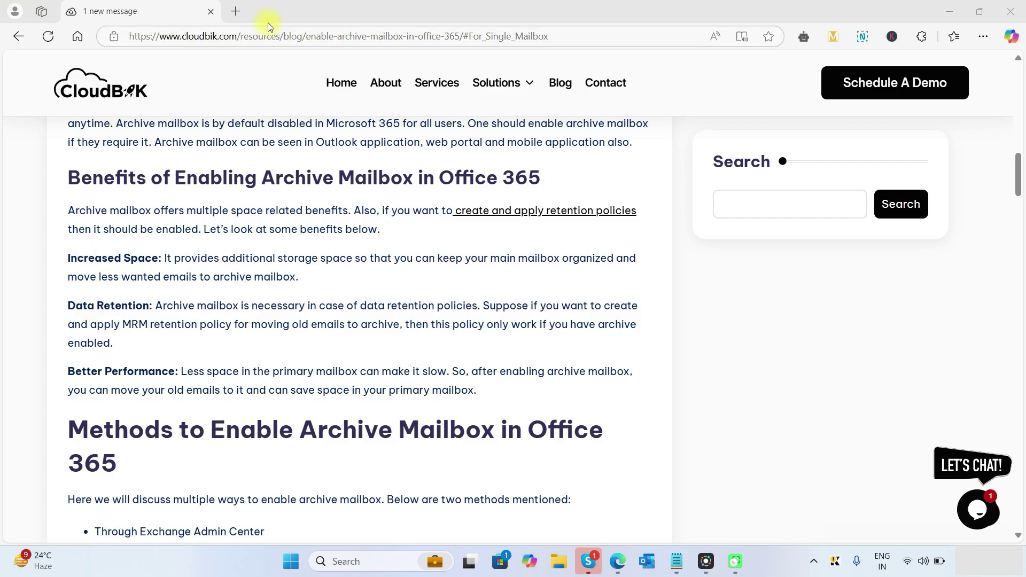
Go to office.com in a new tab and enter the Microsoft 365 admin center.
click(235, 11)
text(office.com)
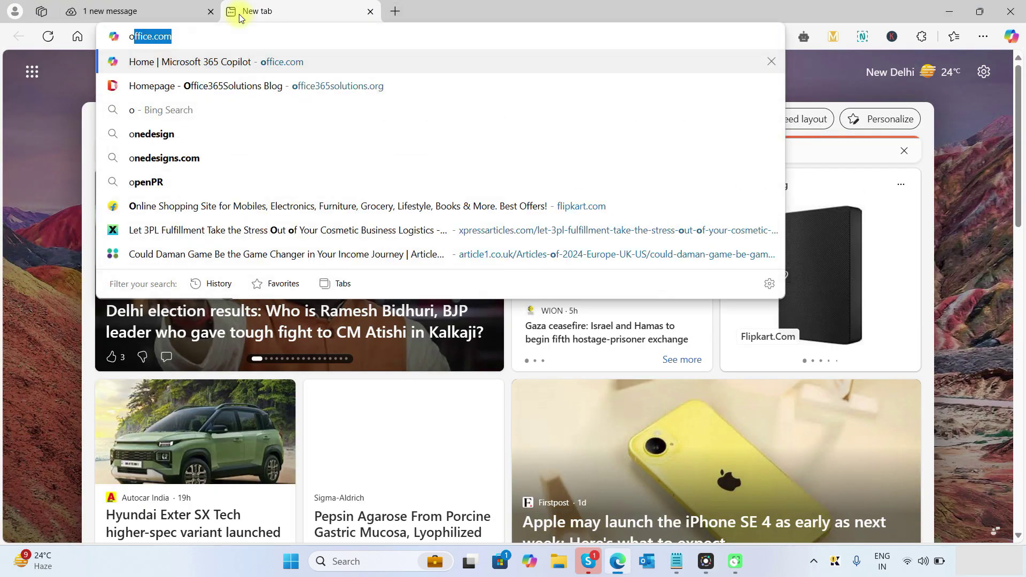
key(Return)
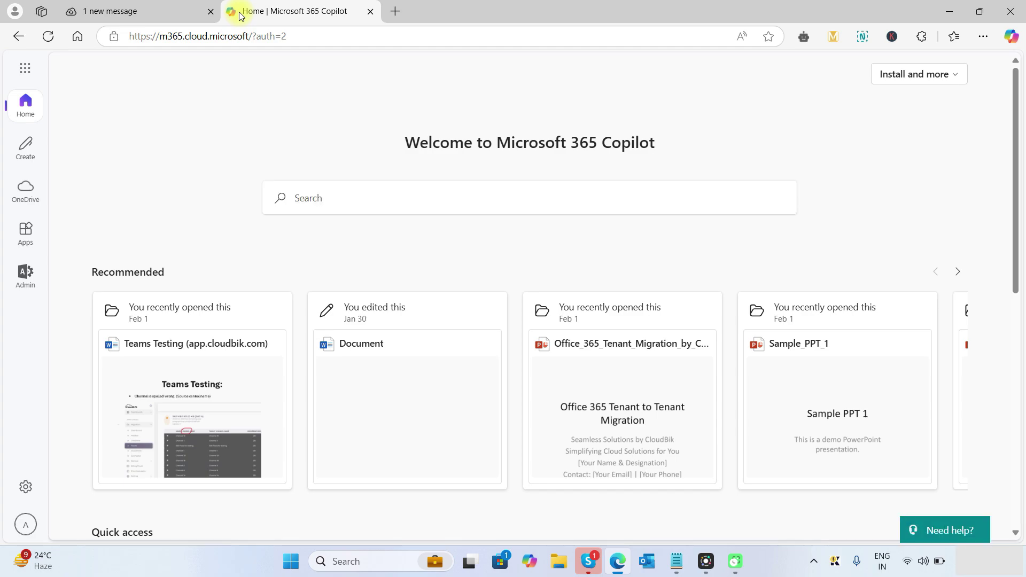
click(21, 273)
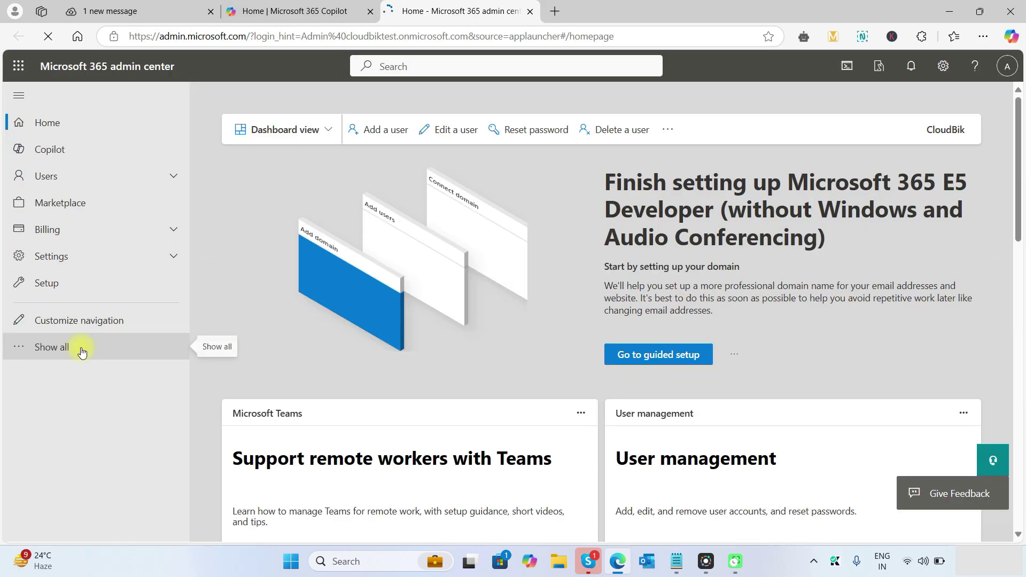
Expand Show all in the admin navigation and launch the Exchange admin center.
click(78, 348)
scroll(81, 351, down, 4)
scroll(81, 353, down, 1)
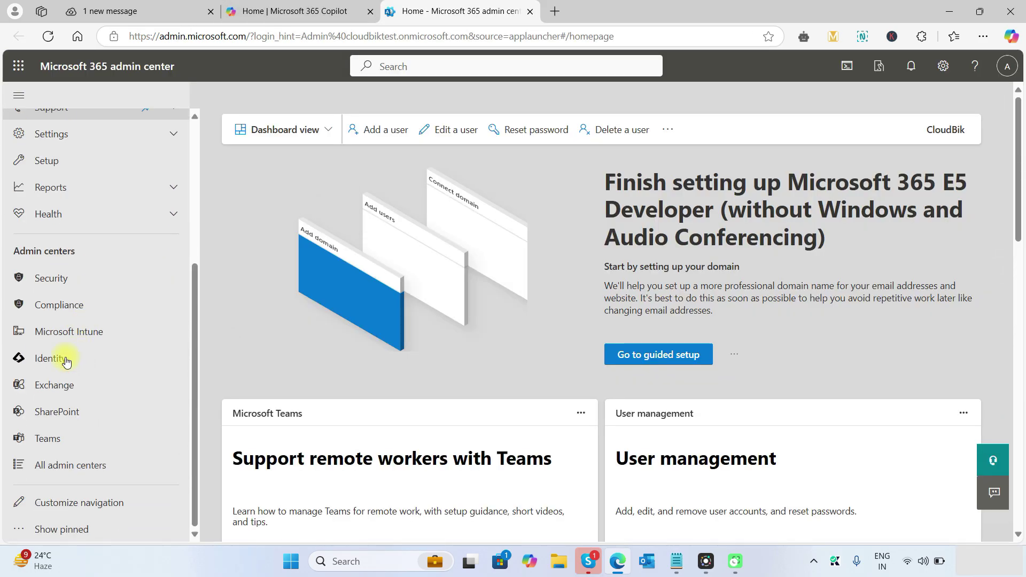
click(64, 386)
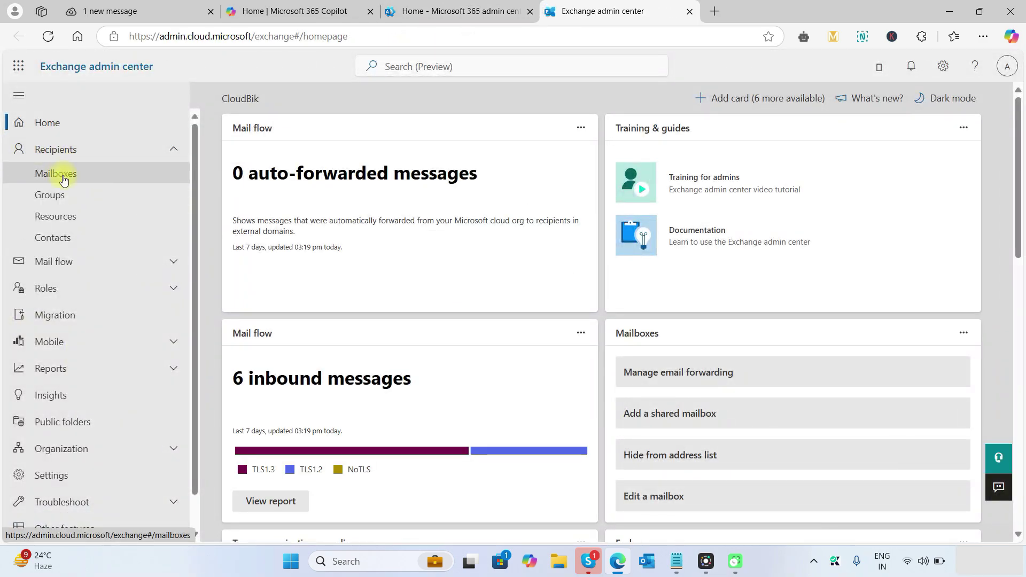
Open Recipients > Mailboxes, select a user's mailbox, and view its Others settings showing archive Disabled.
click(59, 175)
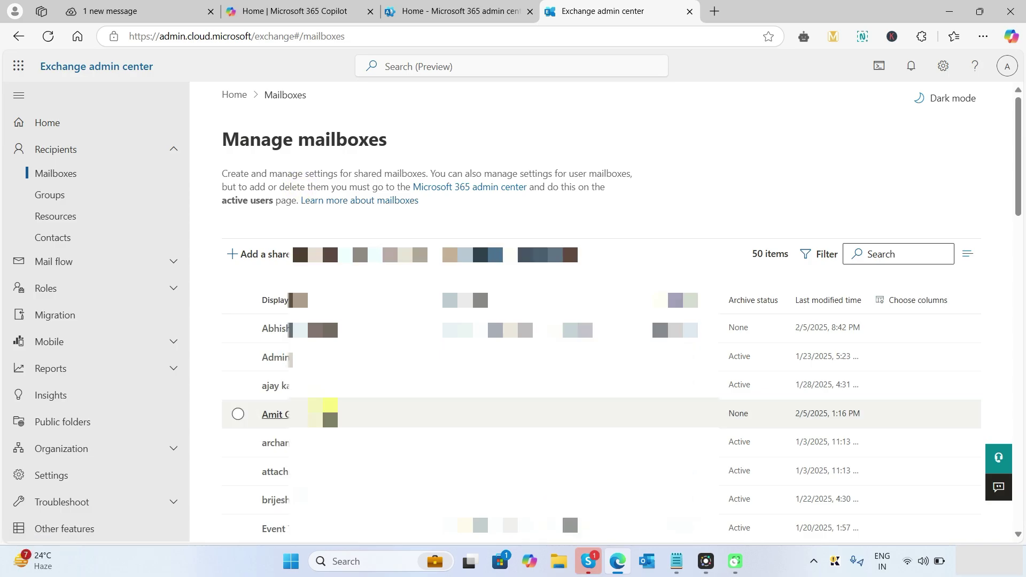
click(274, 415)
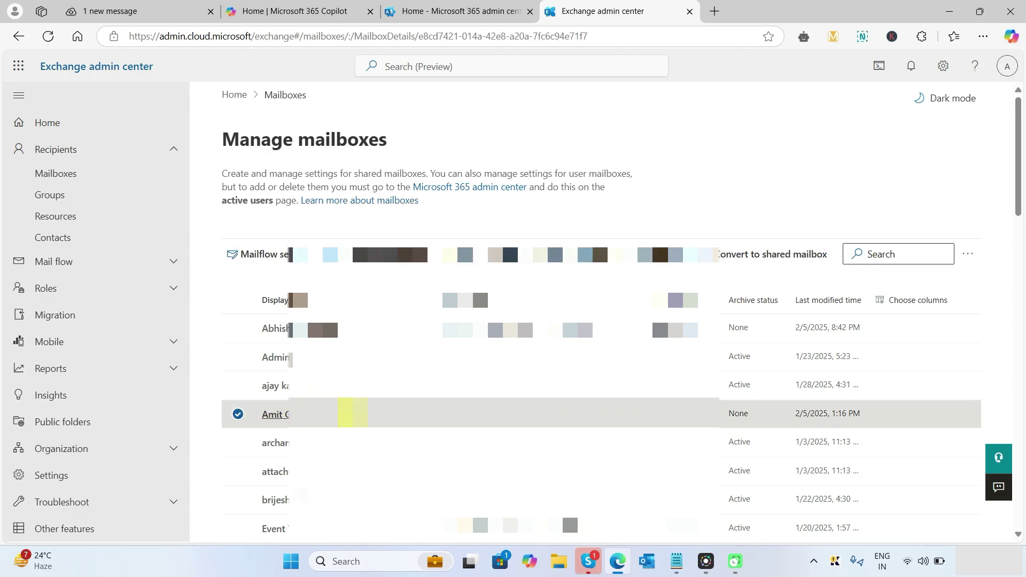
click(915, 209)
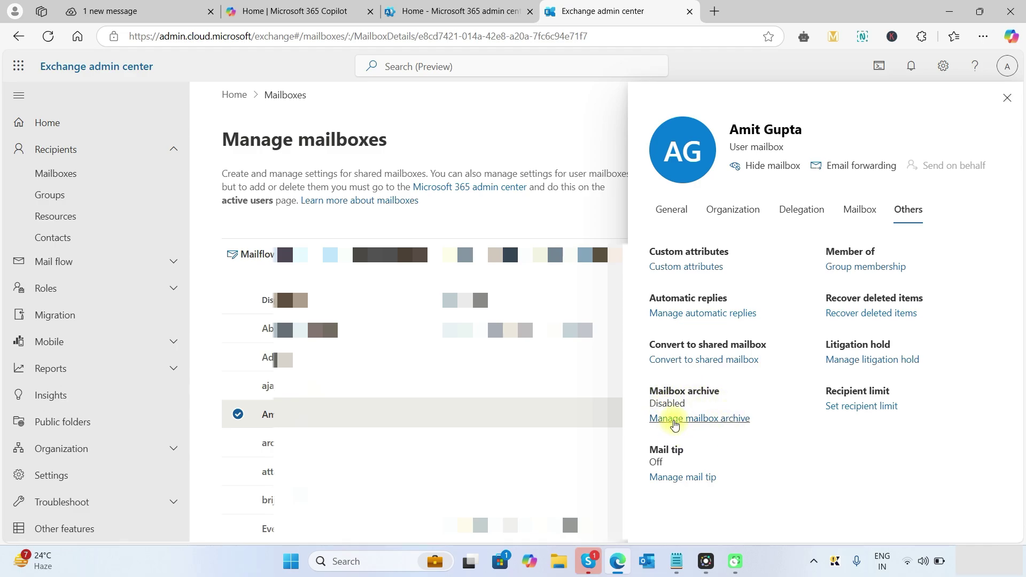
Enable the user's mailbox archive, name it 'In place archive', and save the setting.
click(674, 420)
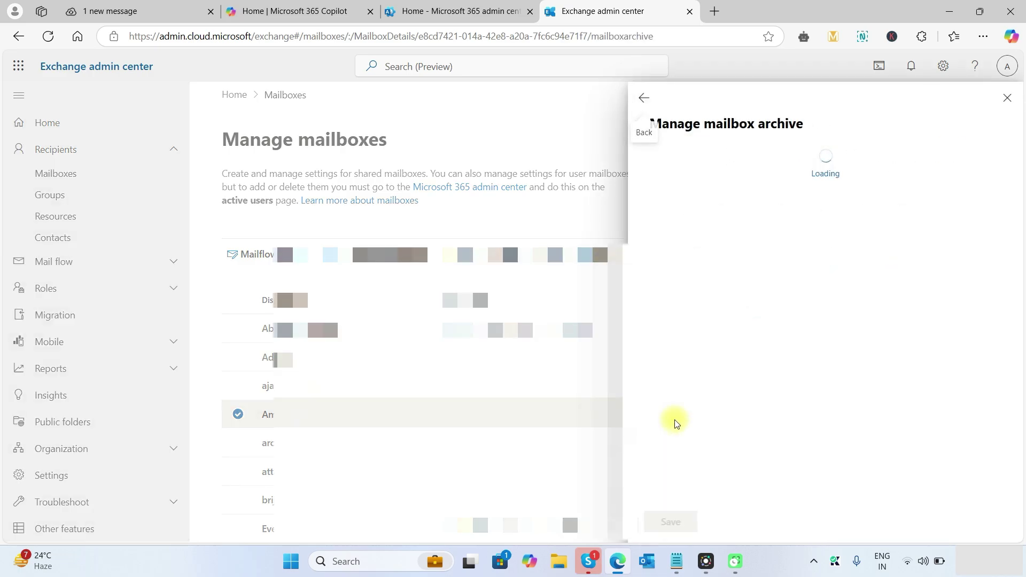
click(946, 153)
click(745, 259)
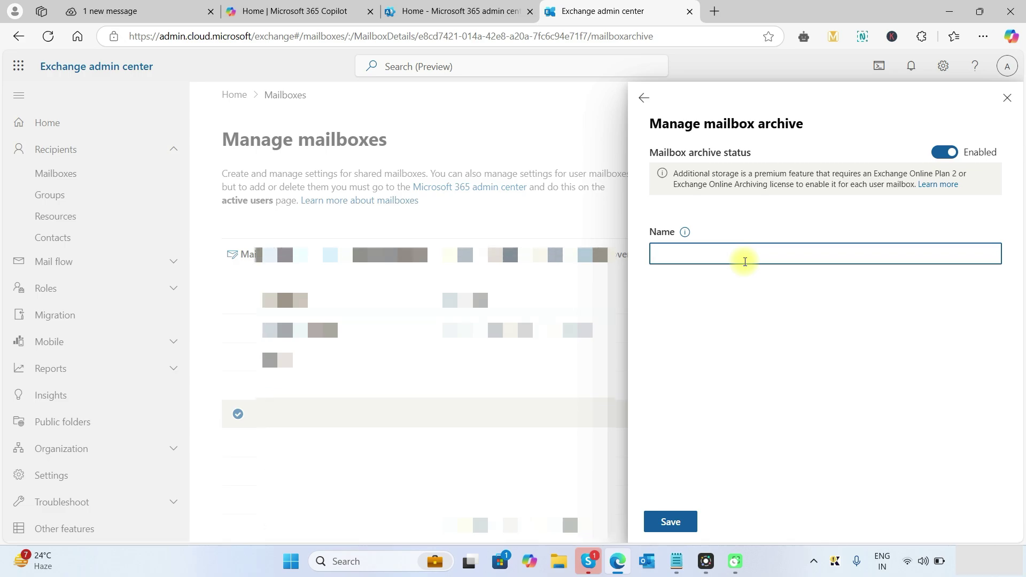
text(In place archive)
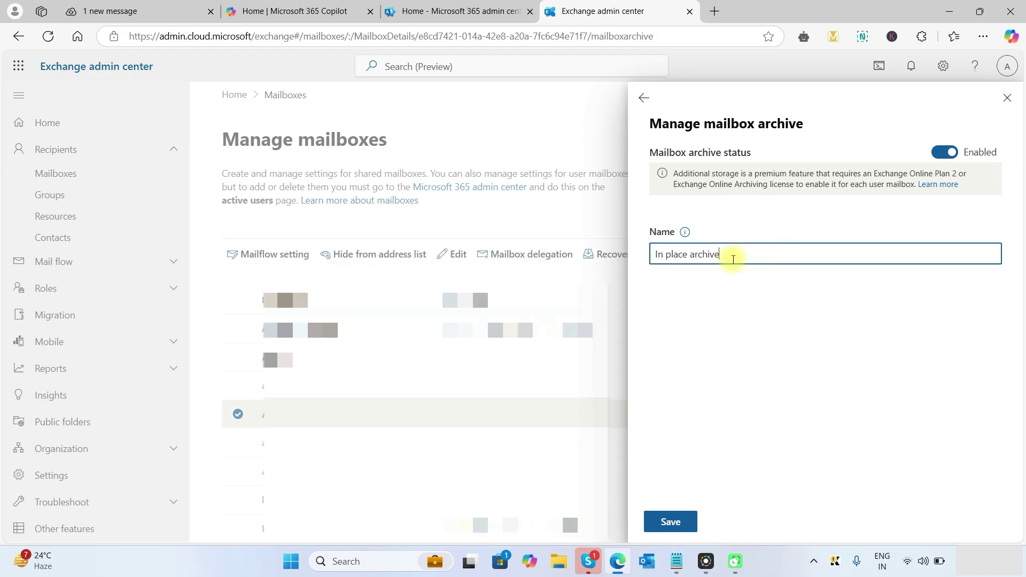
click(670, 524)
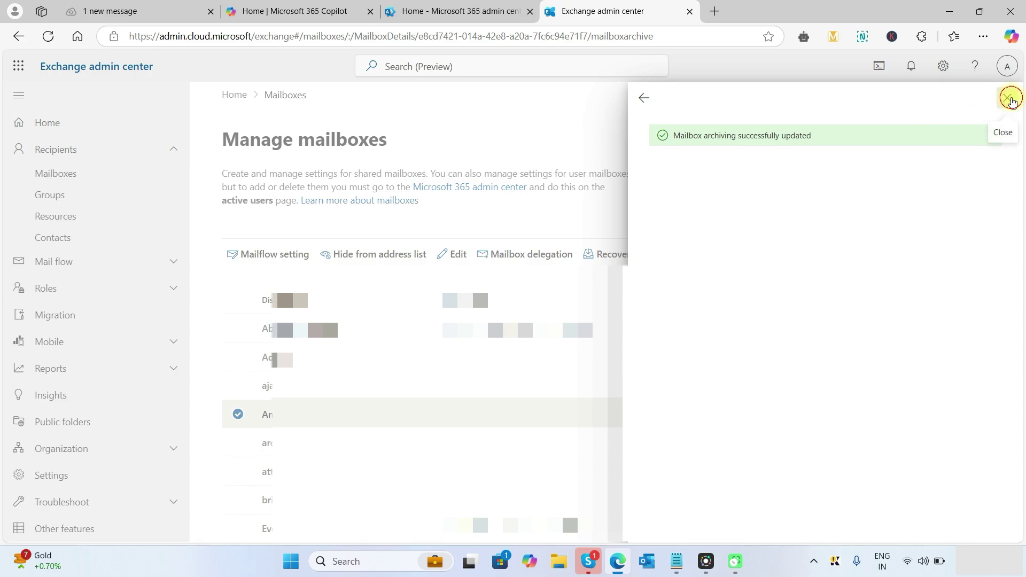
click(1008, 99)
click(268, 414)
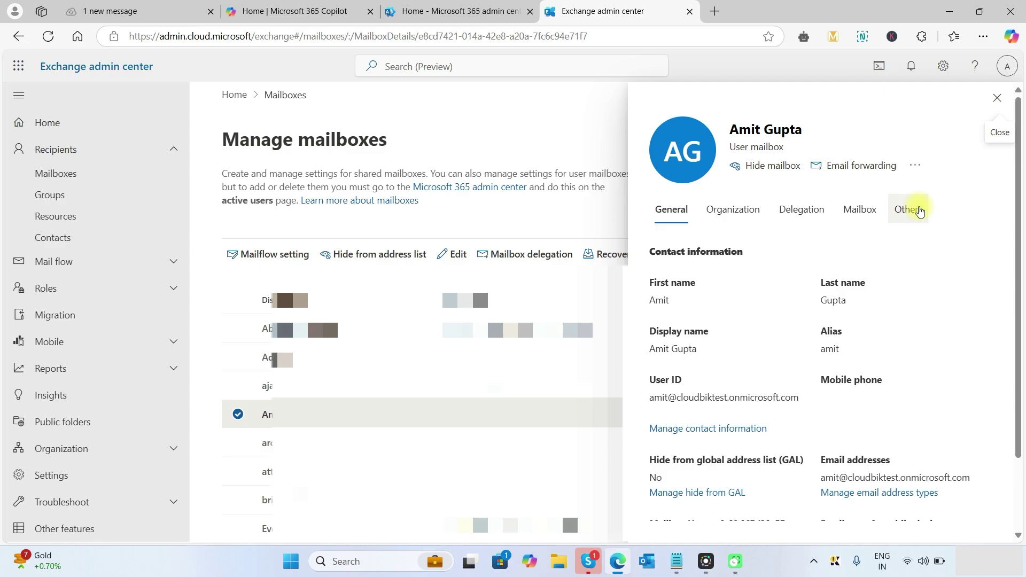
Check the Others settings show Mailbox archive Enabled, then close the details panel.
click(900, 214)
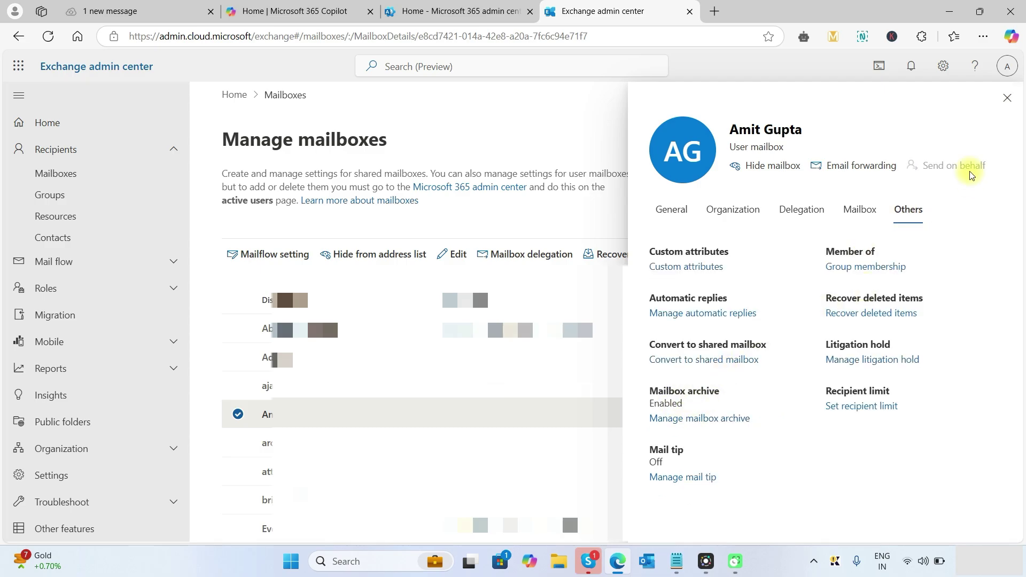
click(1007, 98)
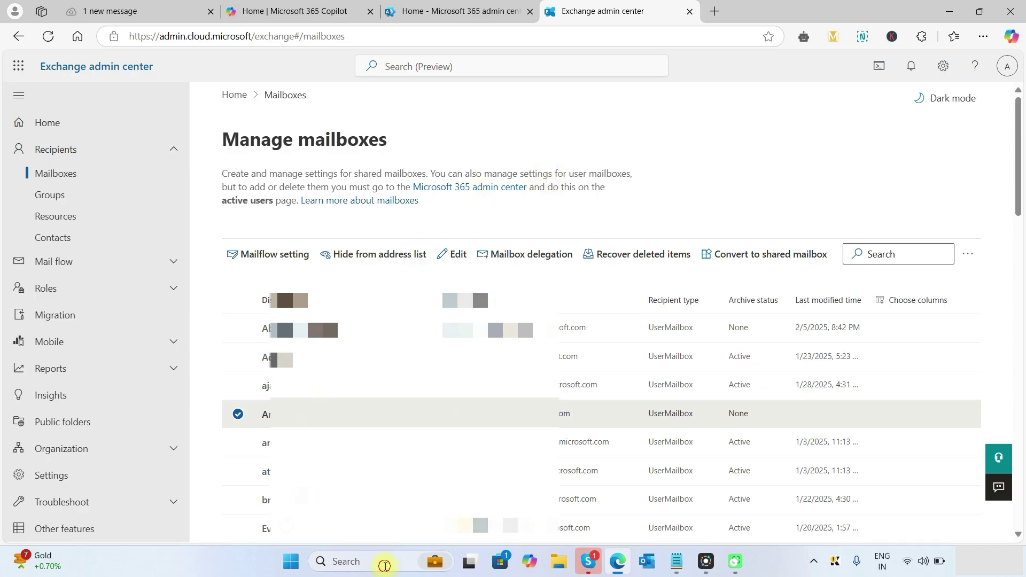
Search 'window' and run Windows PowerShell as administrator, approving the UAC prompt.
click(384, 566)
text(win)
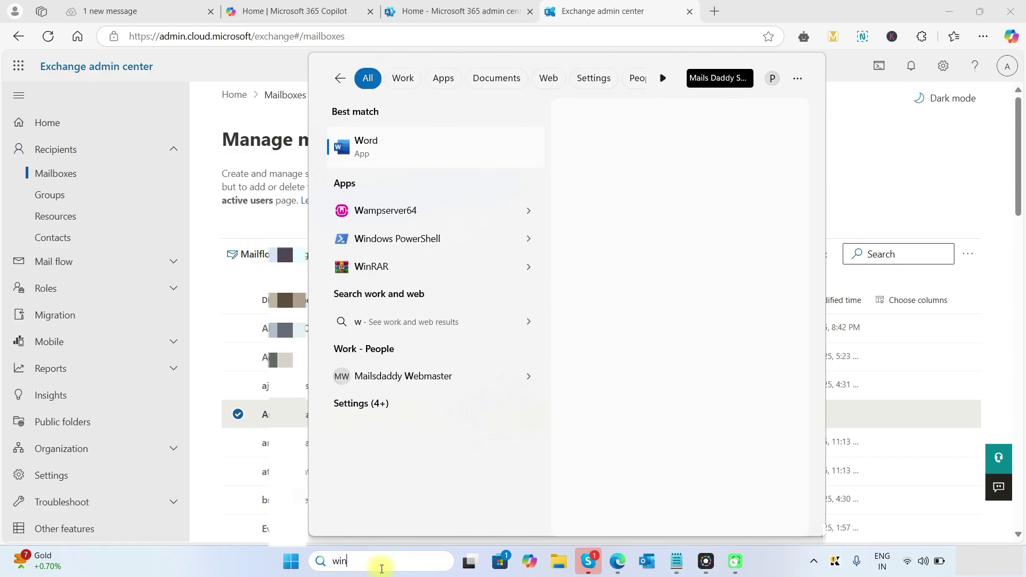
text(dow)
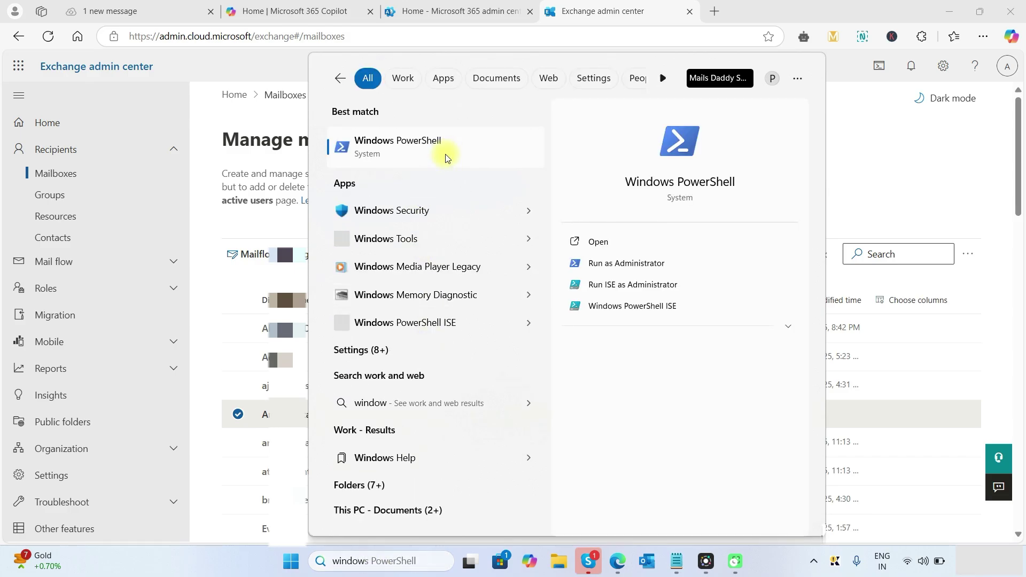
right_click(446, 156)
click(491, 172)
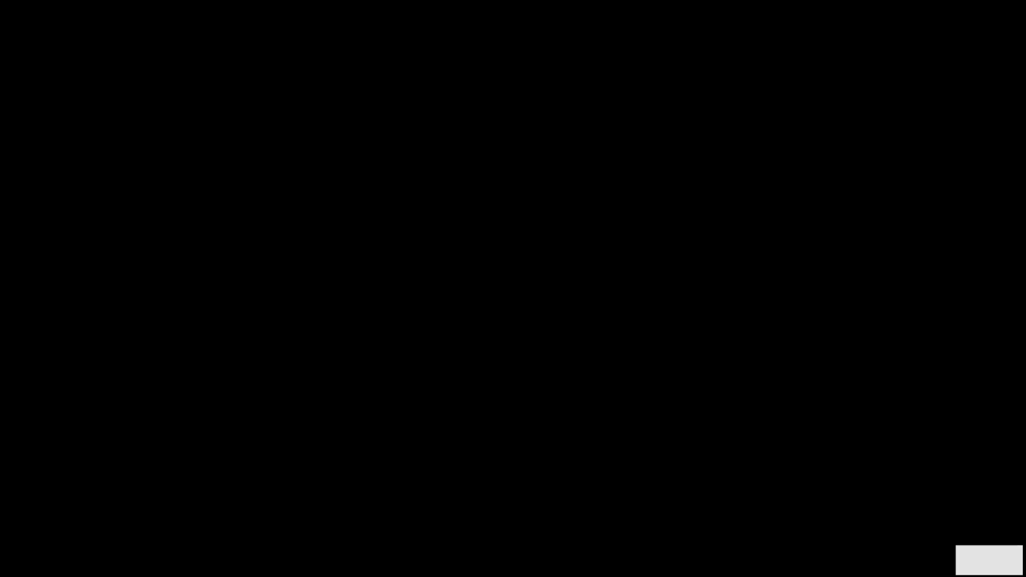
click(451, 384)
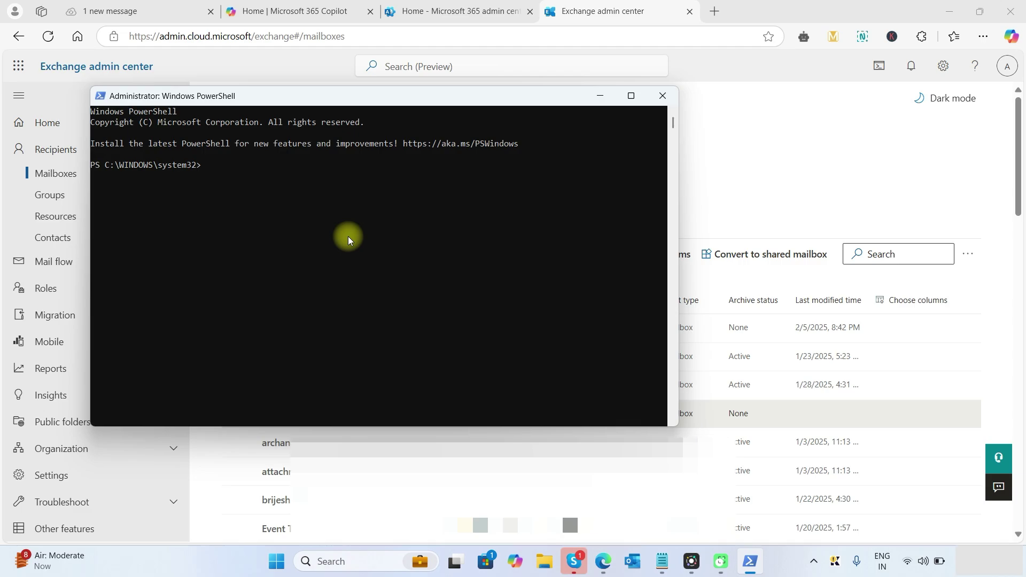
Run Connect-ExchangeOnline and sign in with the admin account's email and password.
text(connect-exchangeonline)
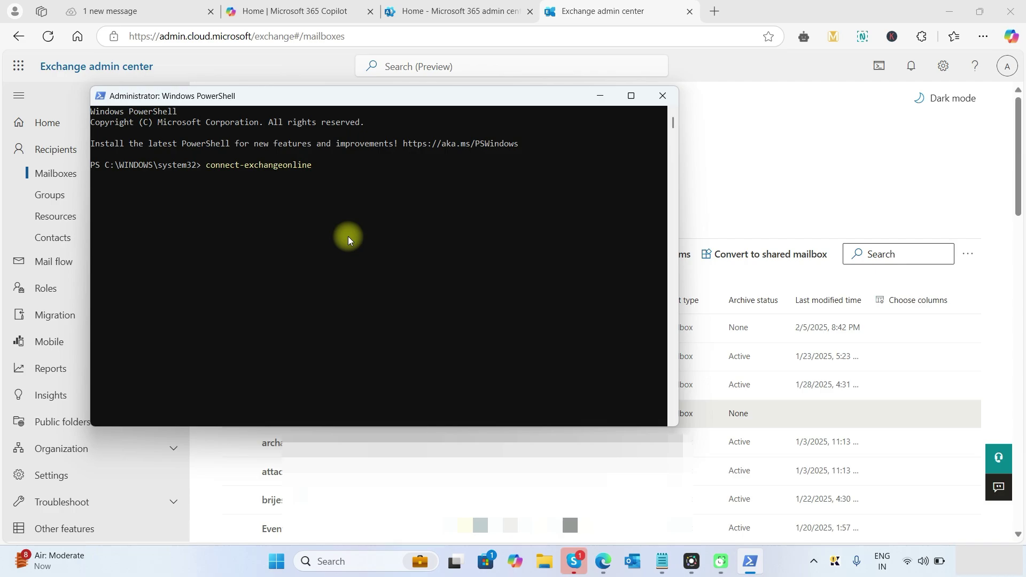
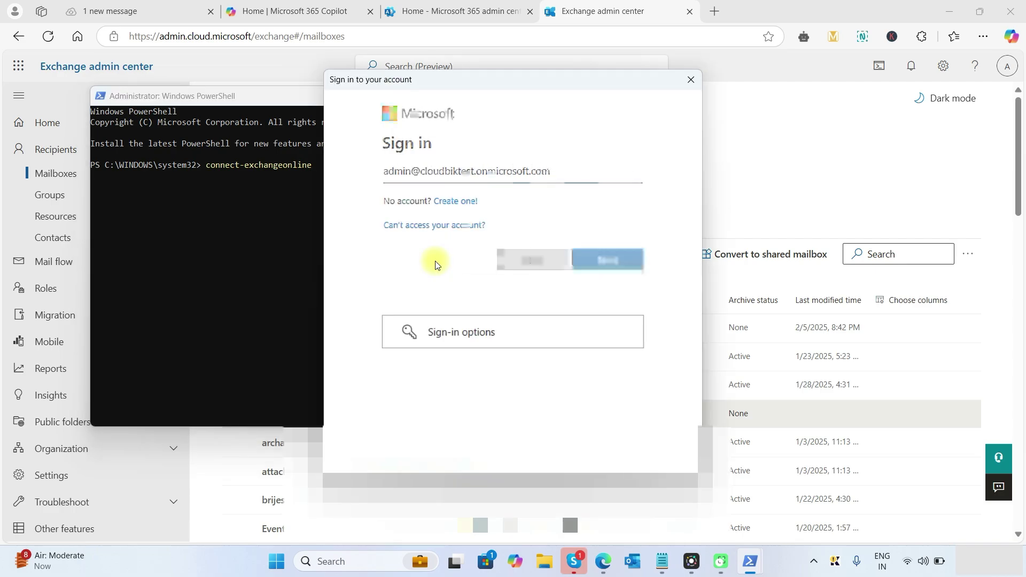
key(Return)
text(••••••••••)
key(Return)
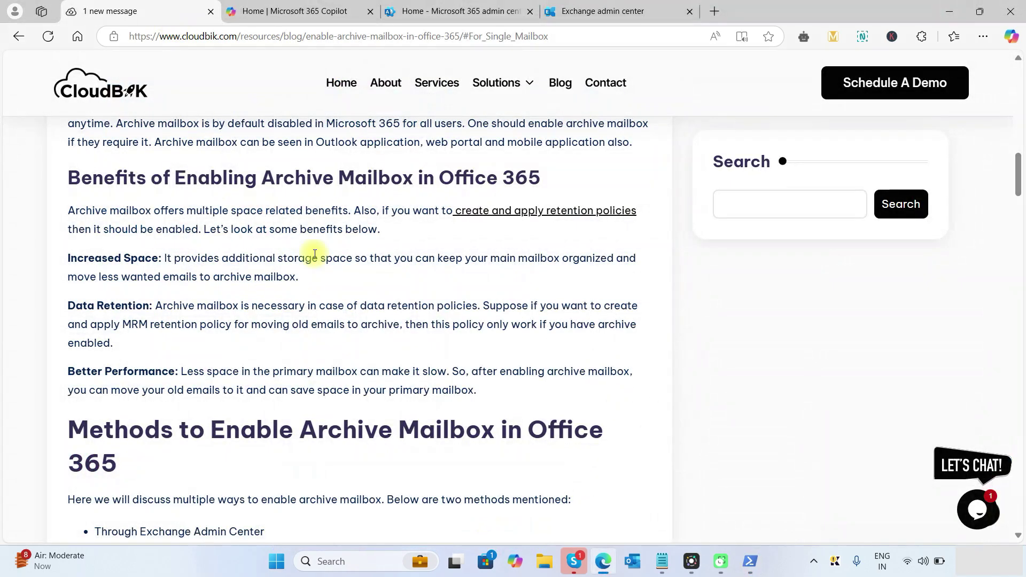
Find the blog's 'For Single Mailbox' section and select the Enable-Mailbox -Identity <user mailbox> -Archive line.
scroll(243, 339, down, 10)
scroll(234, 352, down, 15)
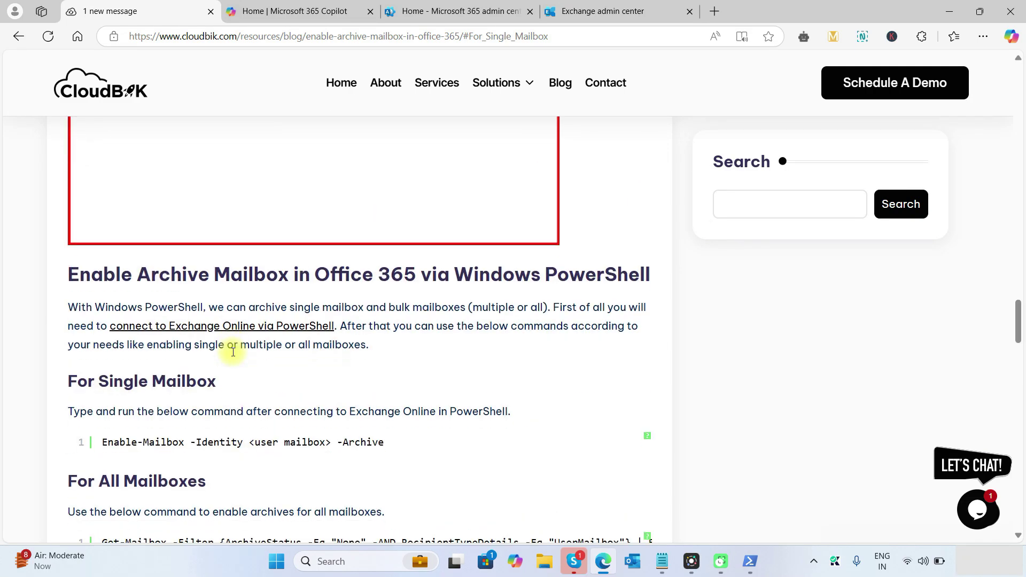
scroll(233, 351, up, 10)
scroll(233, 352, up, 3)
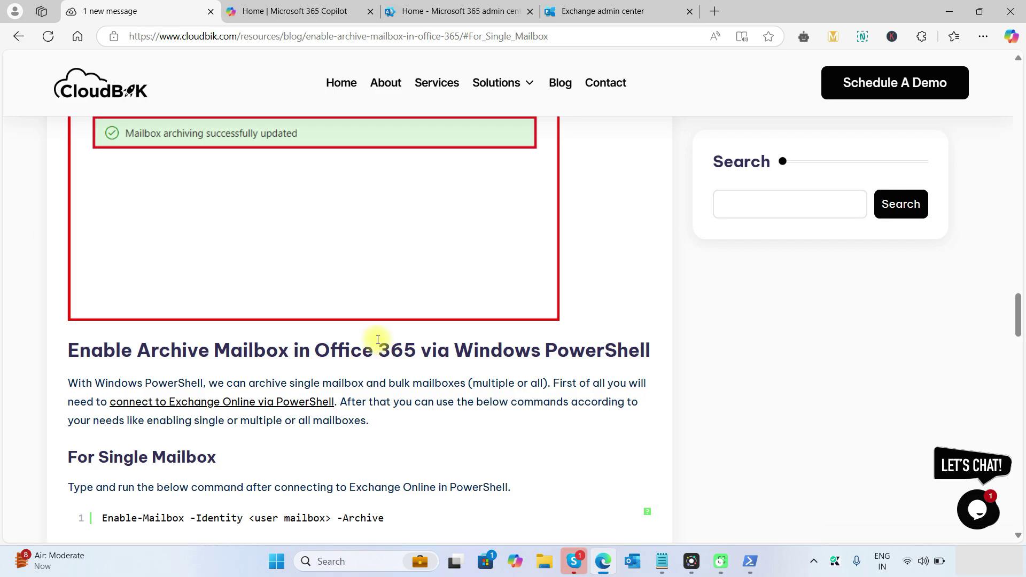
scroll(379, 362, down, 1)
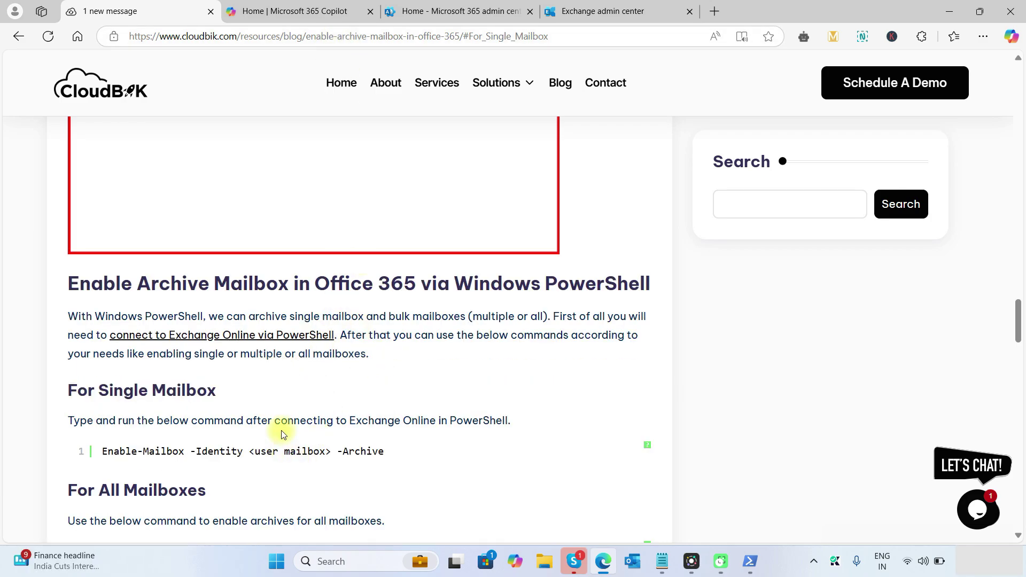
scroll(283, 434, down, 2)
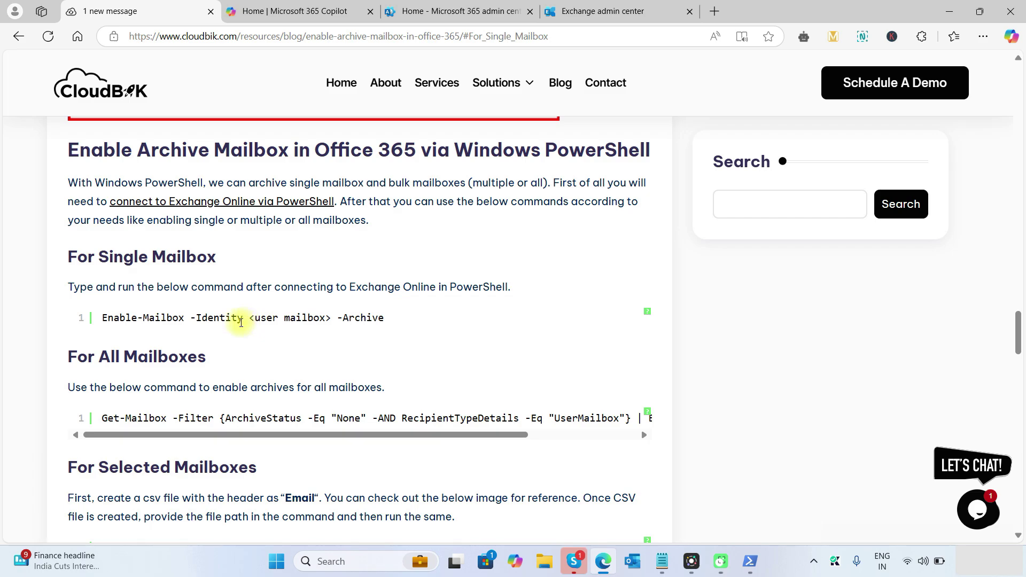
double_click(116, 317)
click(113, 317)
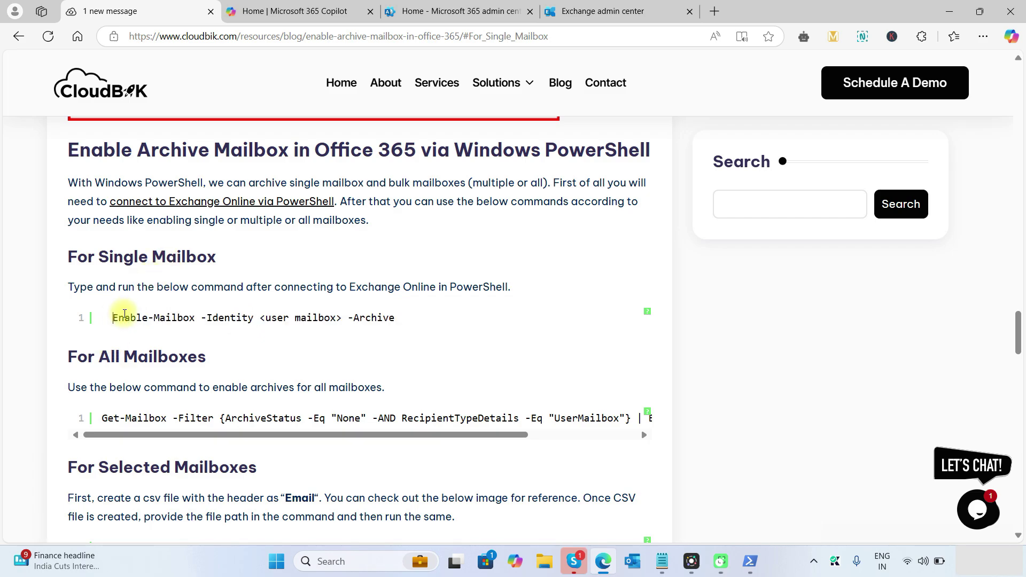
triple_click(127, 318)
key(ctrl+c)
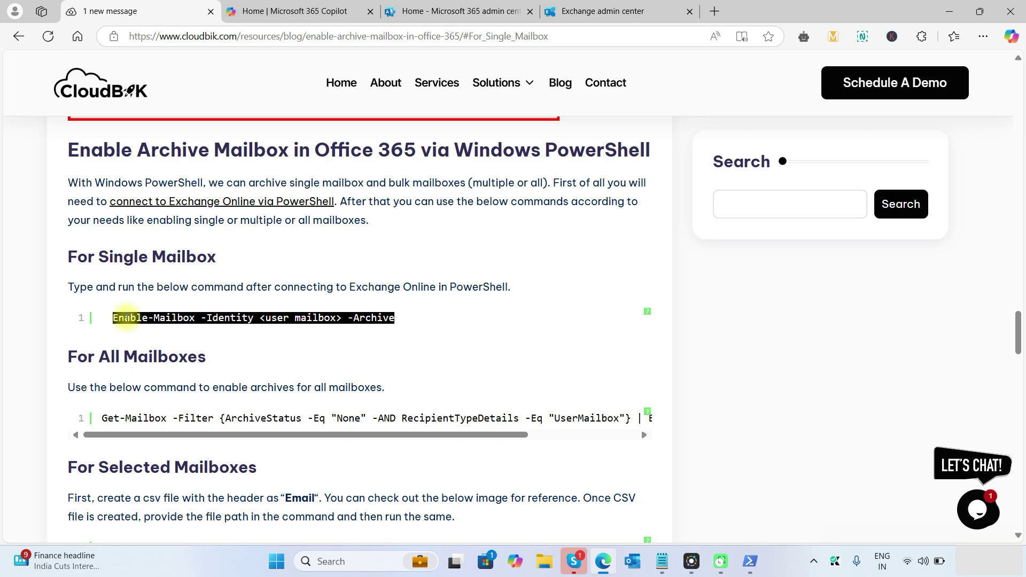
Paste the Enable-Mailbox command into a blank Notepad tab, with the caret before <user mailbox>.
click(662, 562)
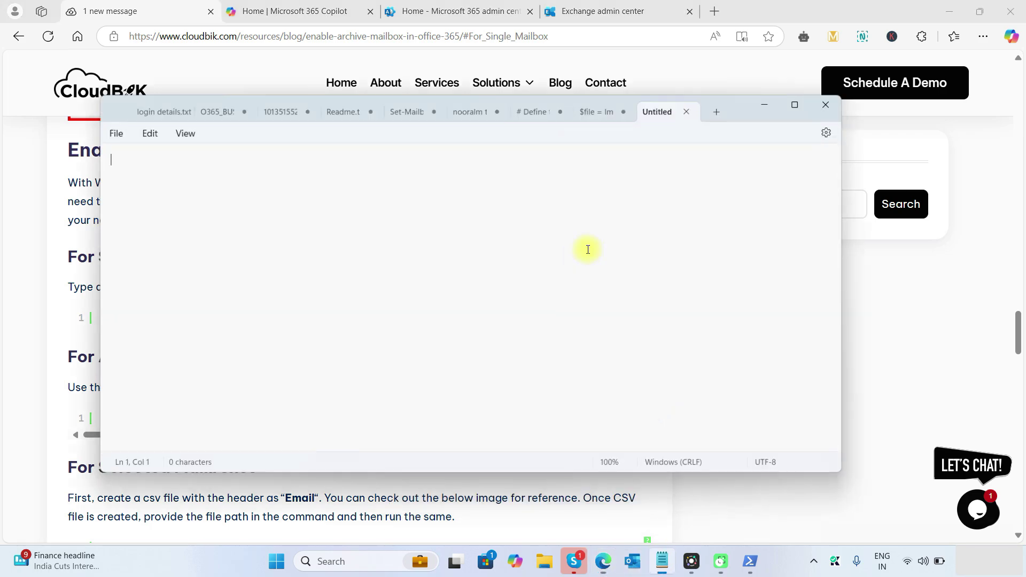
key(ctrl+v)
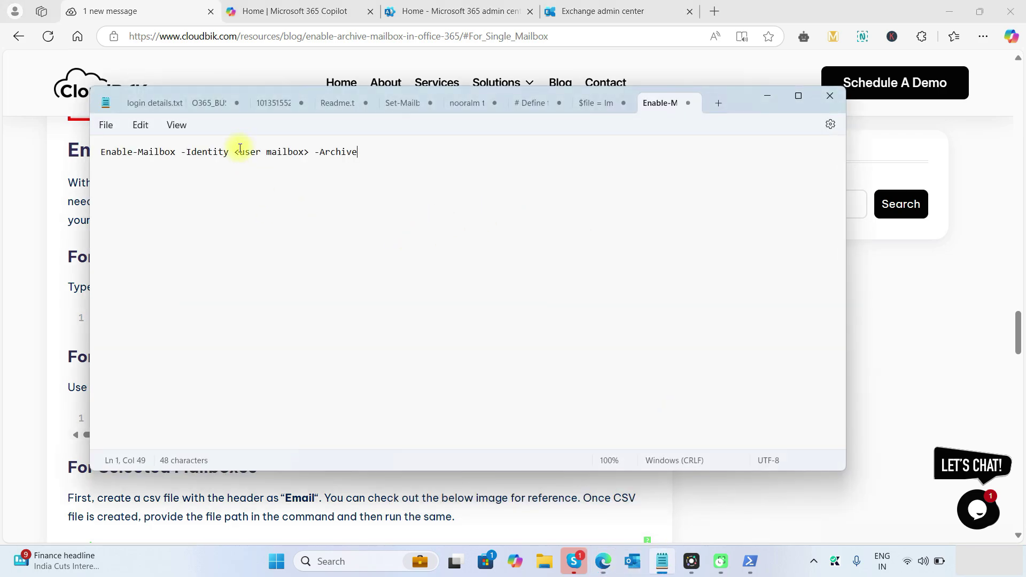
click(234, 152)
click(604, 12)
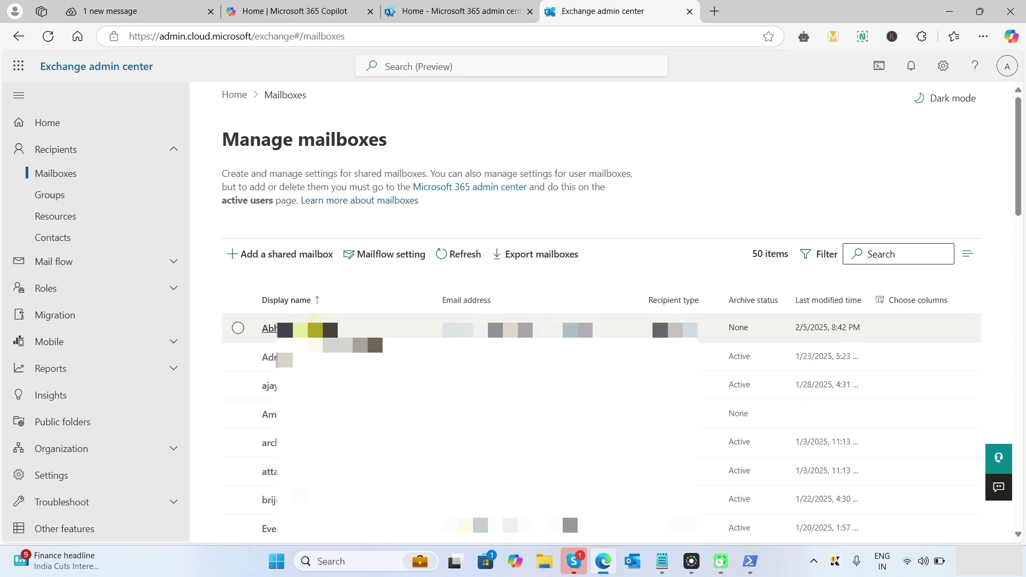
Open the first user mailbox, confirm its archive is Disabled, and select its User ID address.
click(270, 328)
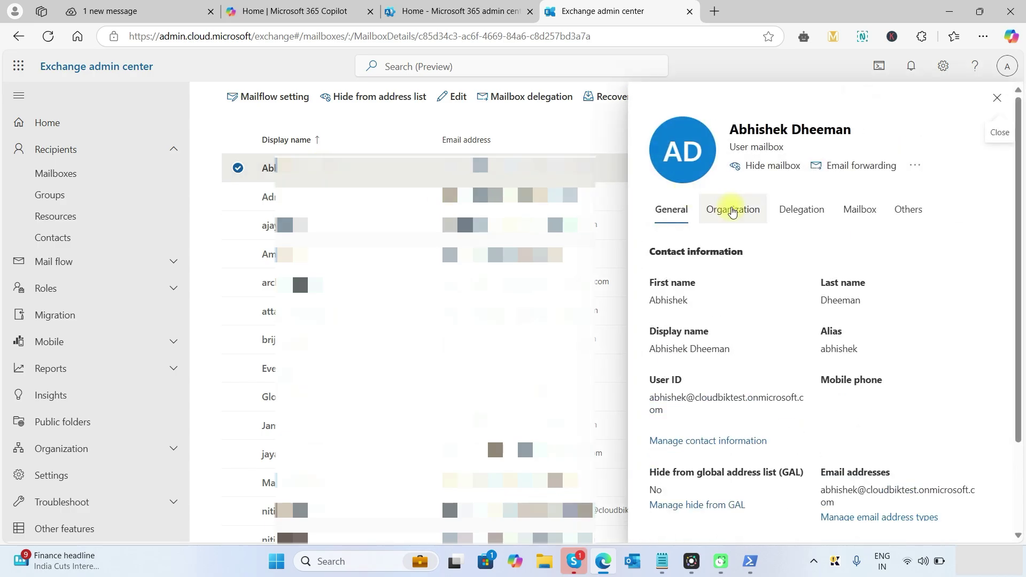
click(909, 210)
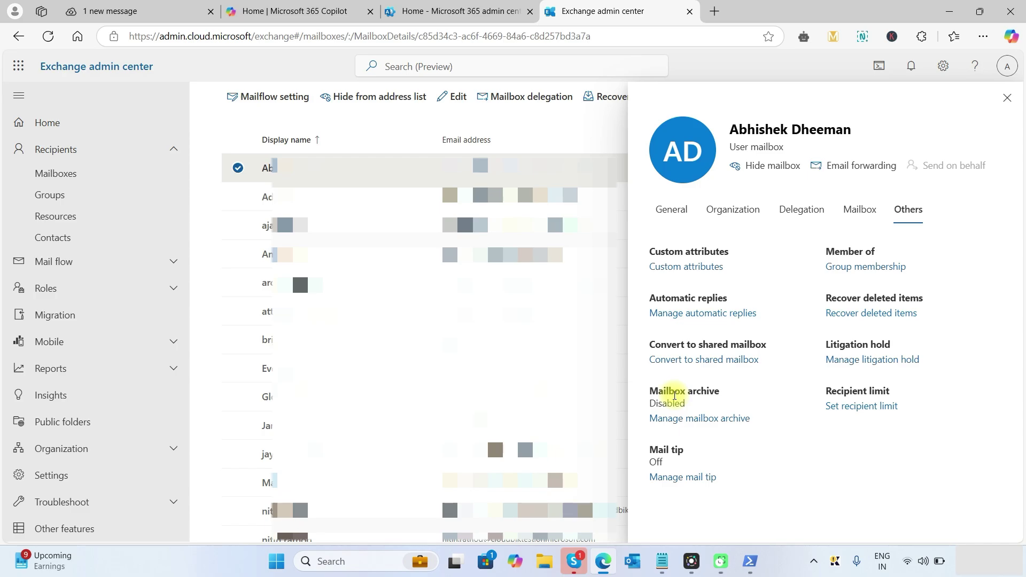
click(680, 216)
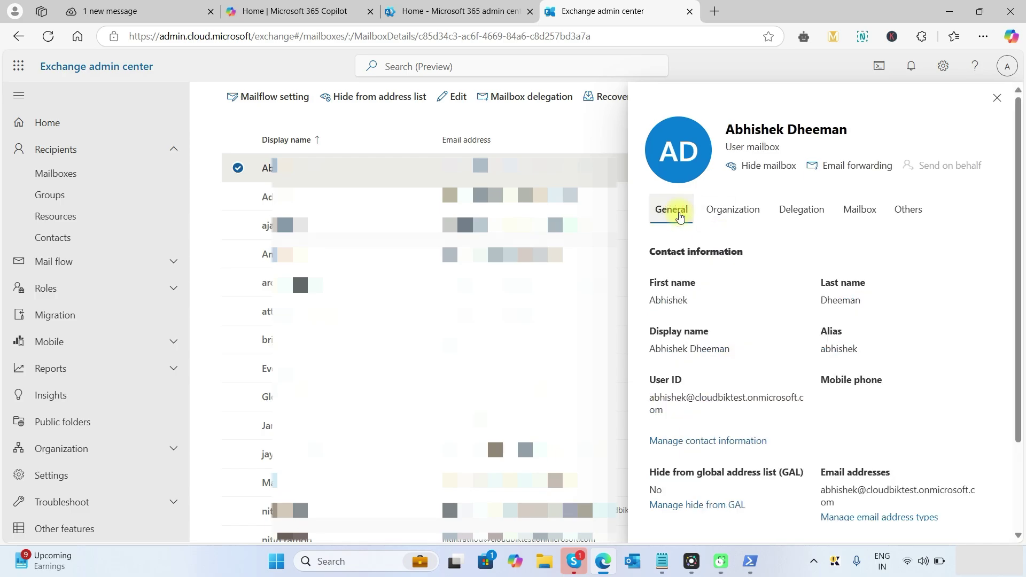
triple_click(676, 402)
key(ctrl+c)
Swap the <user mailbox> placeholder in the Enable-Mailbox command for the user's address and copy the command.
key(alt+Tab)
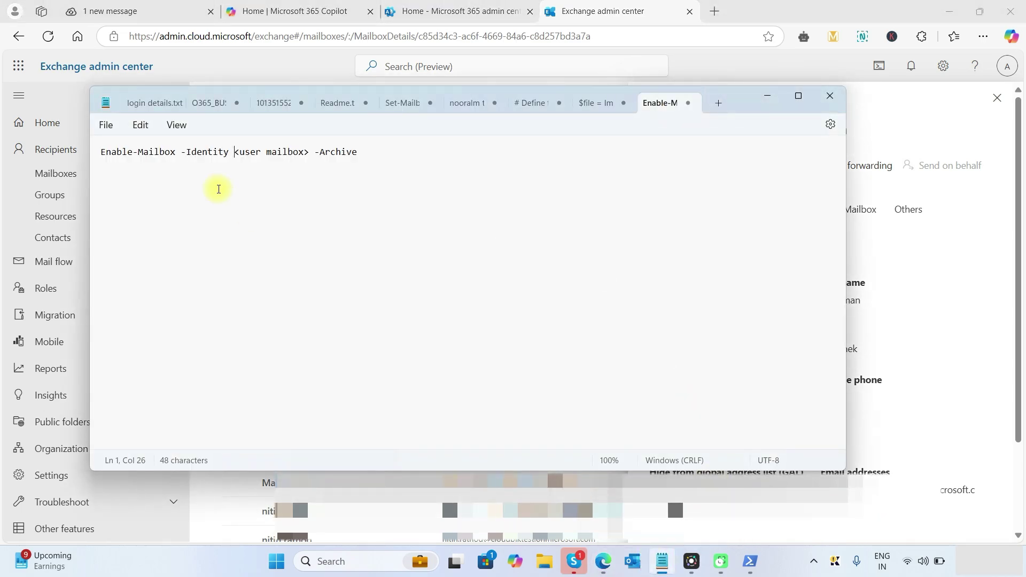
drag(236, 151, 312, 153)
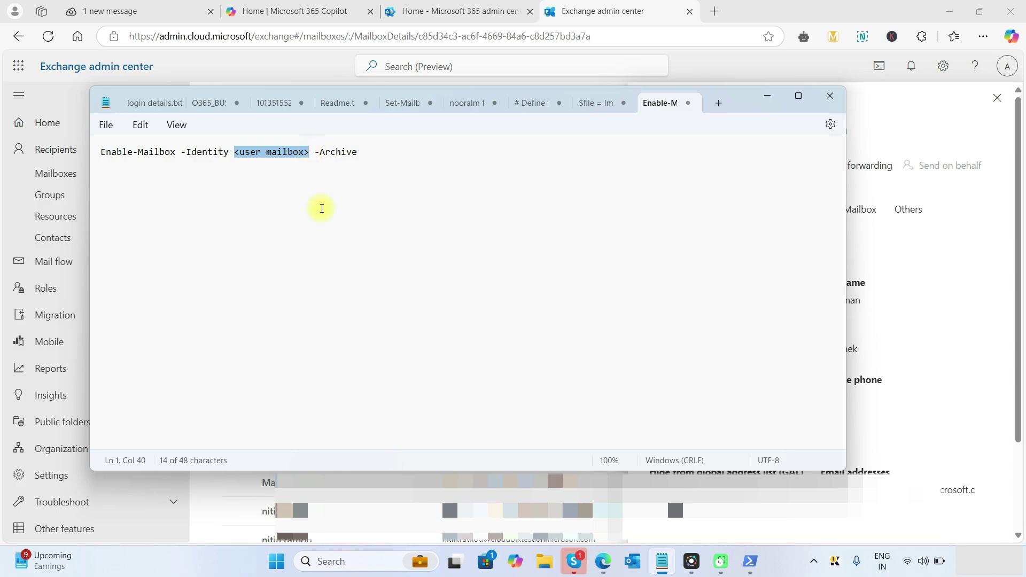
key(ctrl+v)
drag(505, 152, 92, 152)
key(ctrl+c)
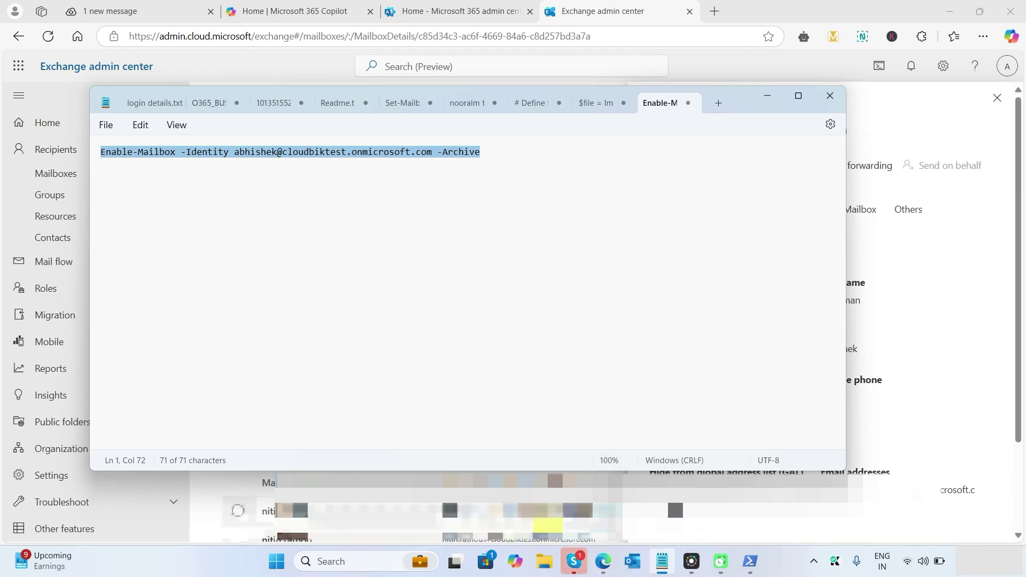
click(749, 561)
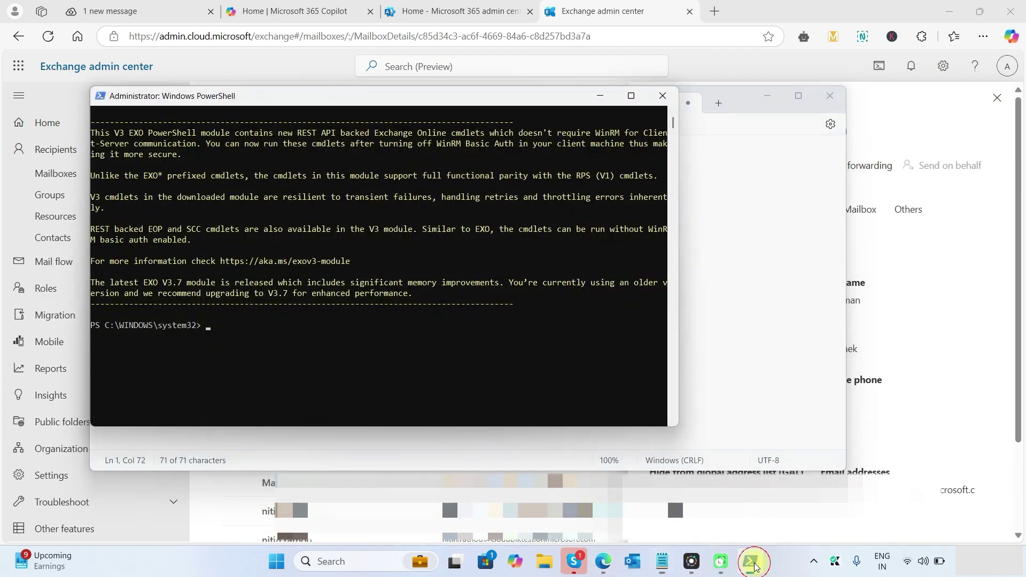
Run the Enable-Mailbox -Archive command for the user's mailbox, getting a completed-successfully result.
right_click(340, 361)
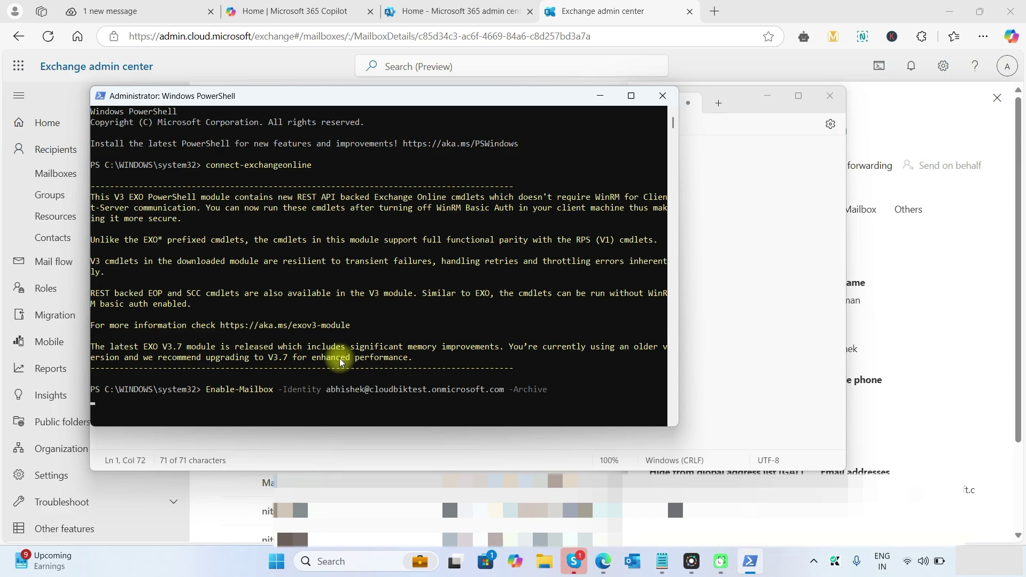
key(Return)
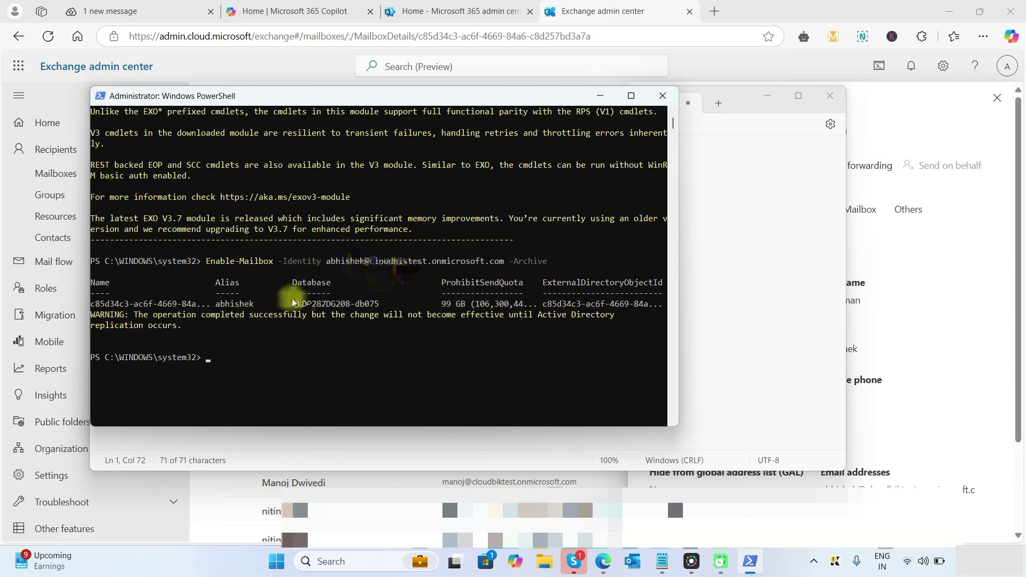
click(762, 313)
click(945, 297)
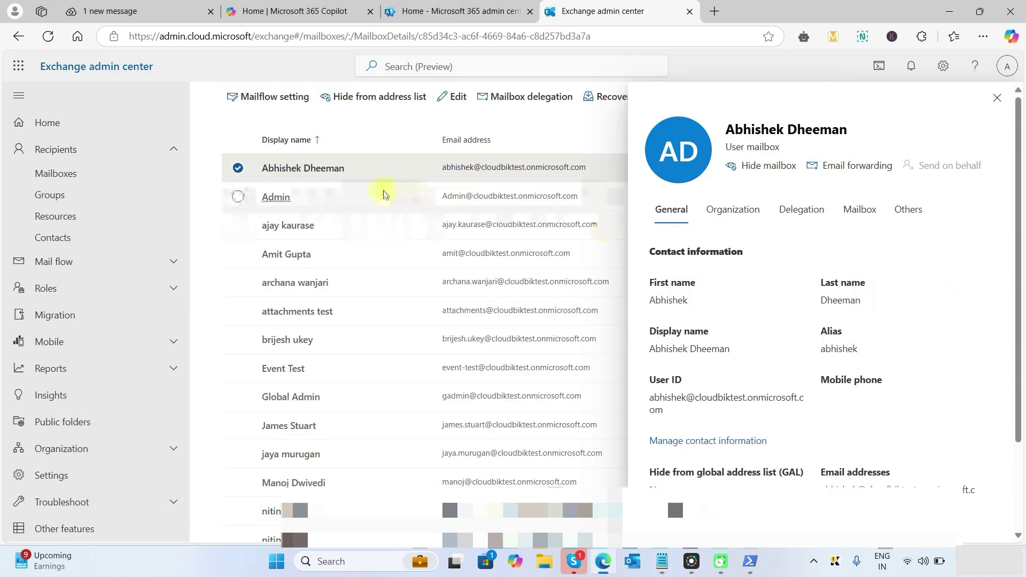
Reopen the user's mailbox details and verify Mailbox archive under Others now reads Enabled.
click(997, 98)
click(323, 161)
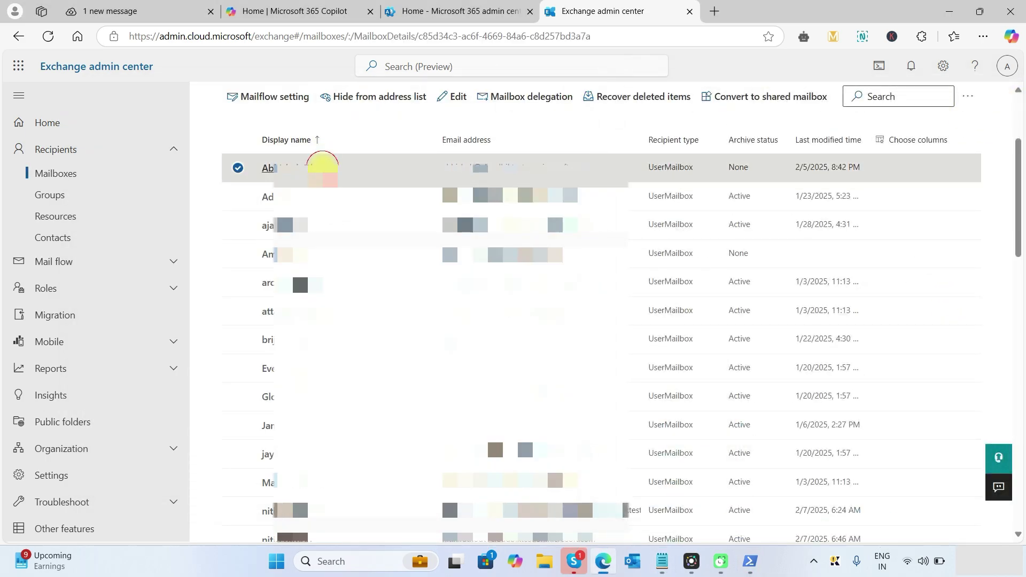
click(913, 210)
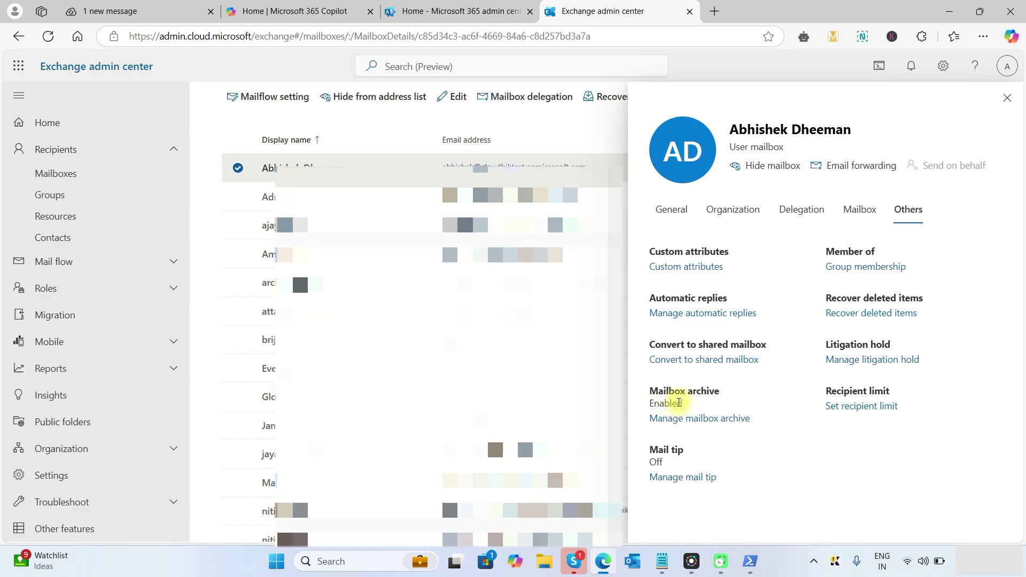
key(ctrl+1)
Select the Get-Mailbox -Filter … | Enable-Mailbox -Archive command under the blog's 'For All Mailboxes' section.
scroll(130, 296, down, 3)
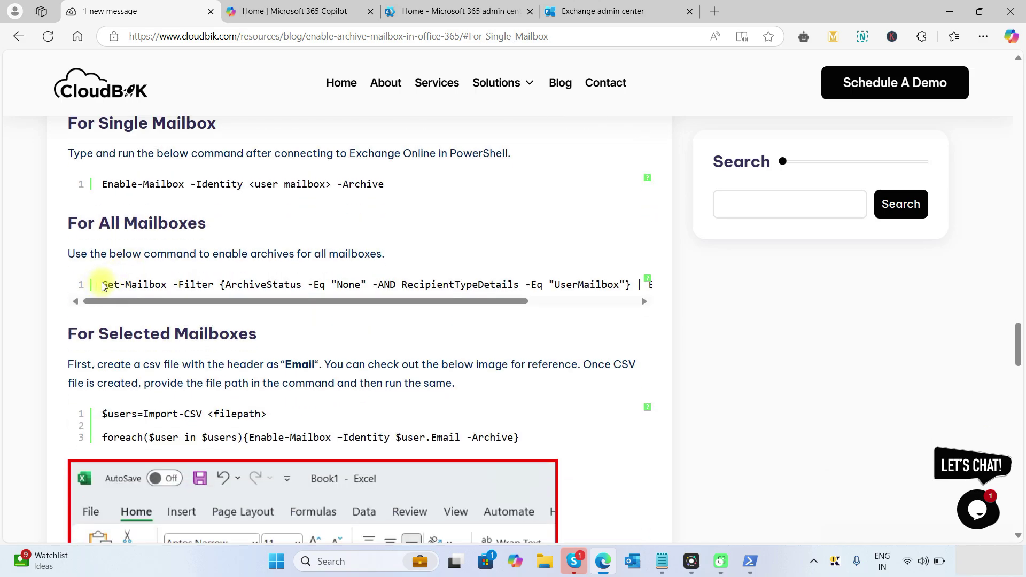
drag(102, 286, 642, 287)
key(ctrl+c)
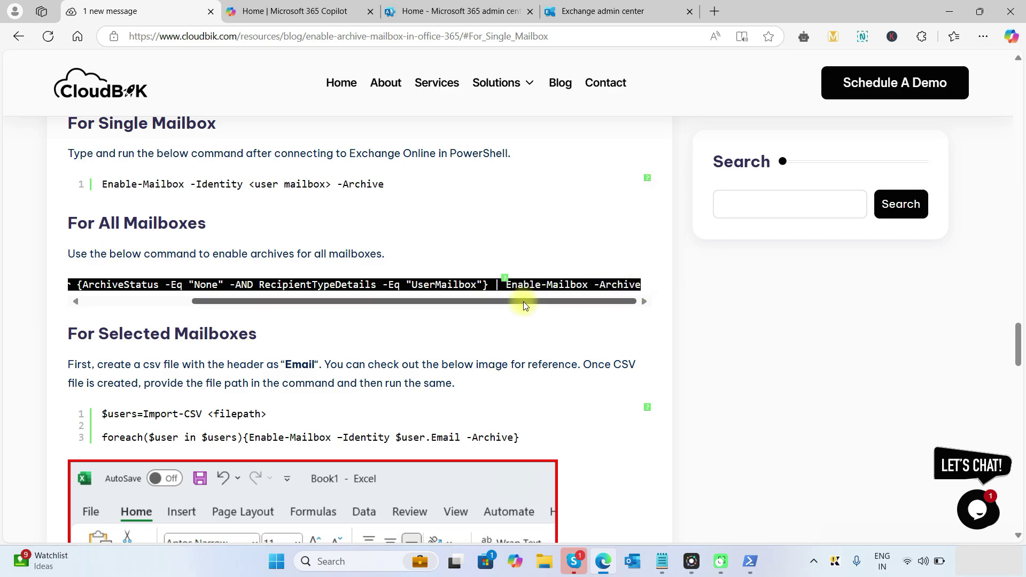
Paste the Get-Mailbox | Enable-Mailbox -Archive command into PowerShell to archive all mailboxes with status None.
click(750, 561)
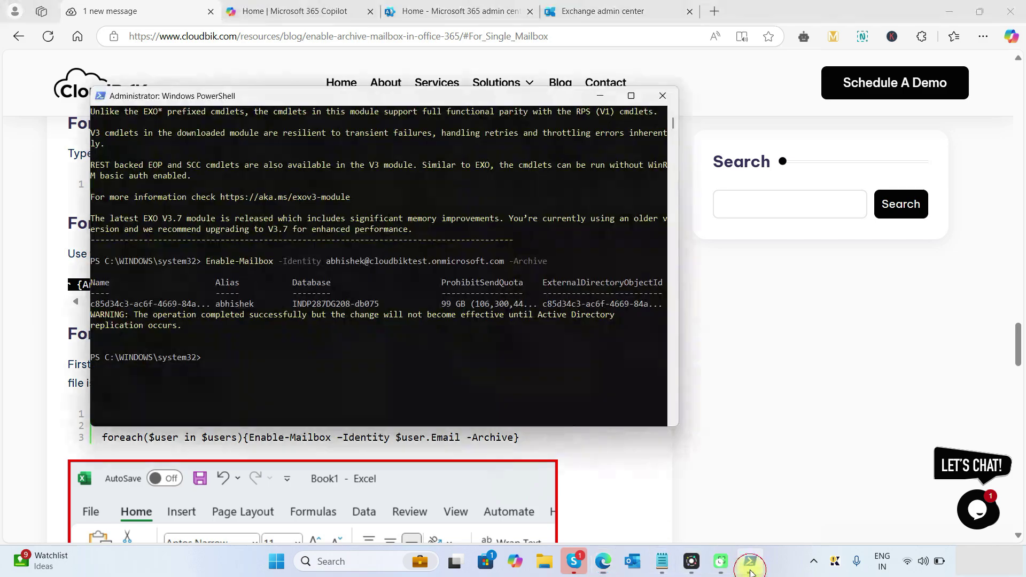
right_click(312, 335)
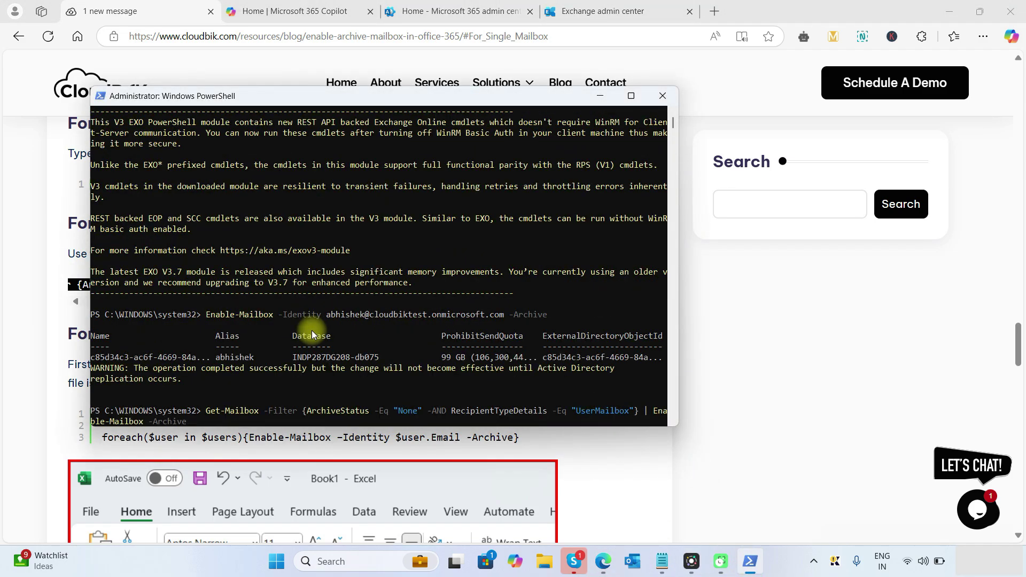
scroll(326, 315, down, 4)
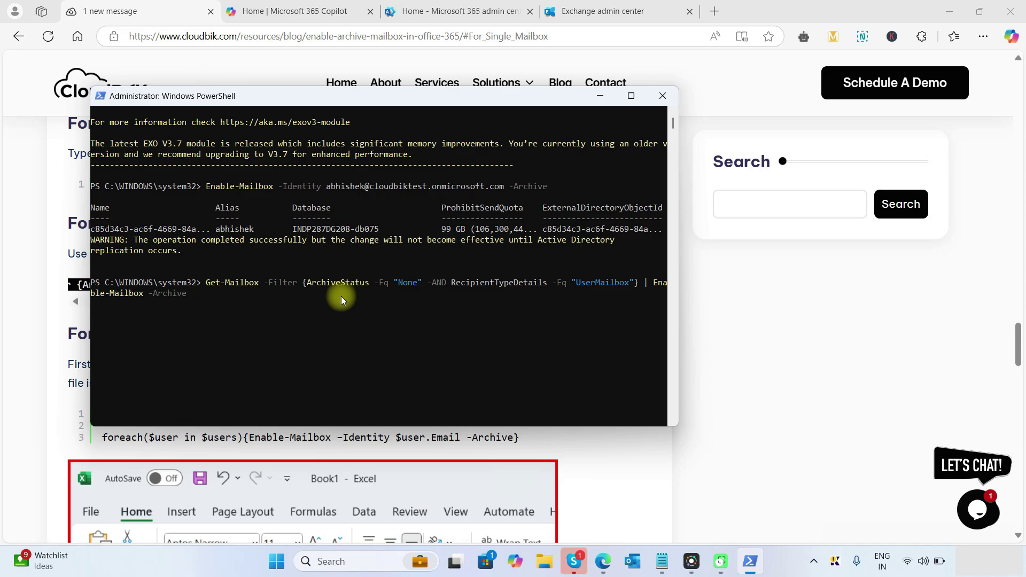
scroll(342, 301, up, 3)
scroll(316, 252, down, 2)
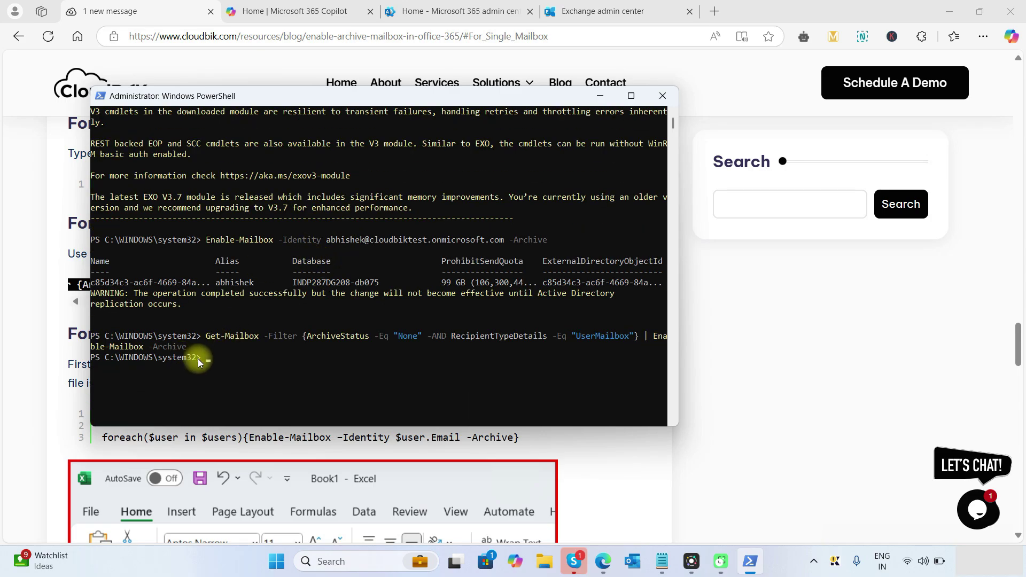
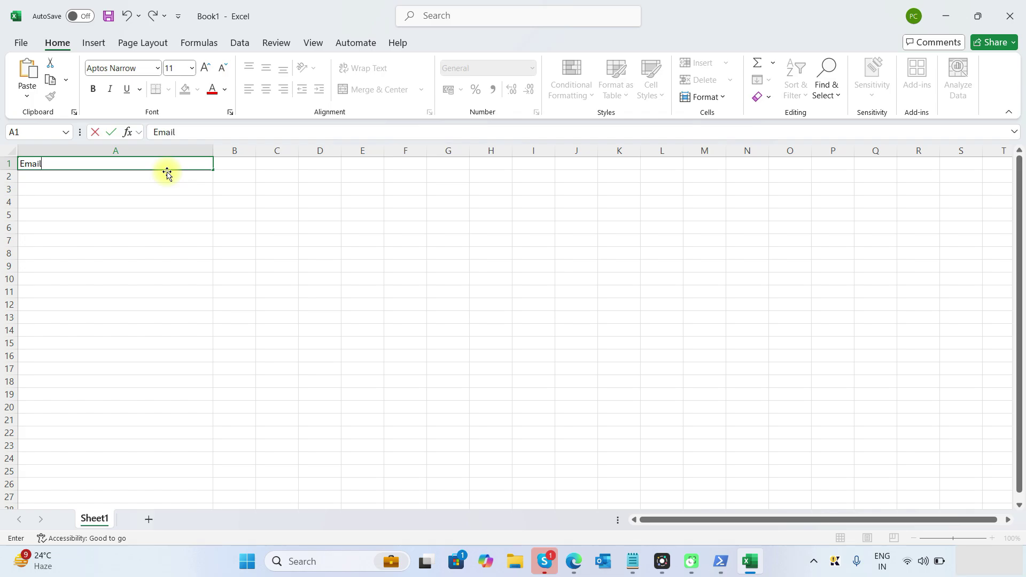
Enter the Email column header in cell A1 of the blank workbook.
click(171, 177)
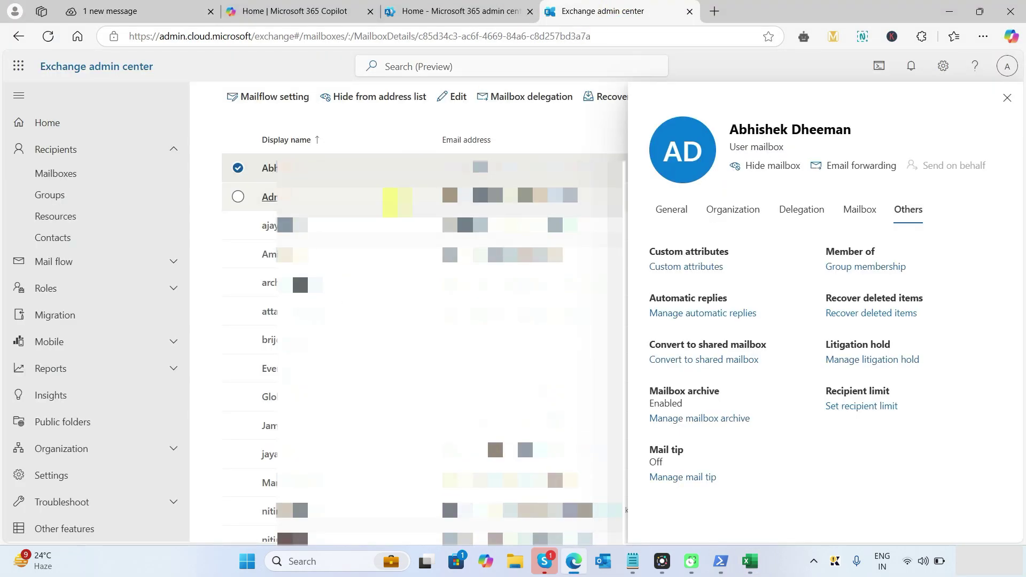
Turn off the first test user's mailbox archive and confirm the change.
click(708, 419)
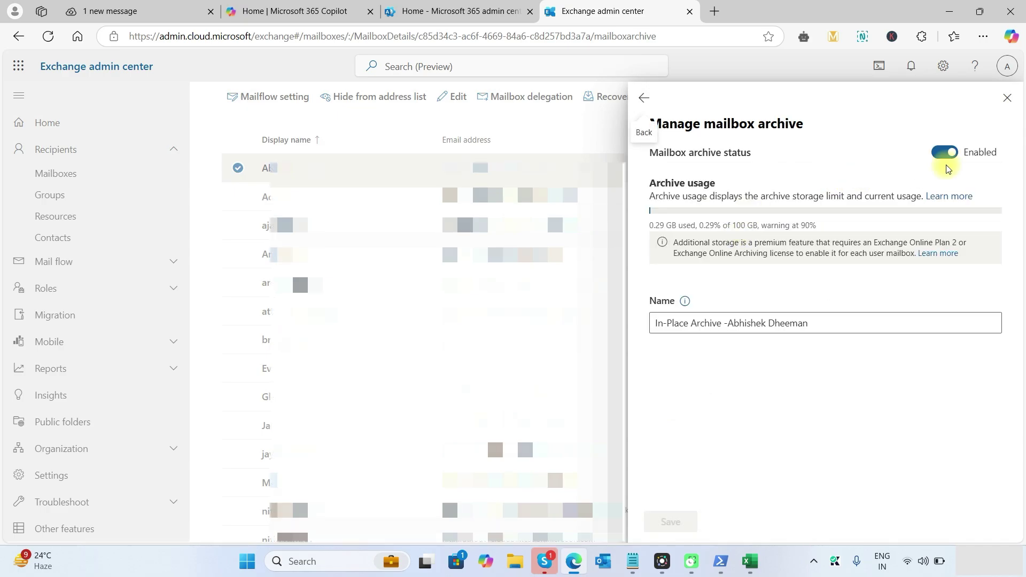
click(948, 153)
click(671, 521)
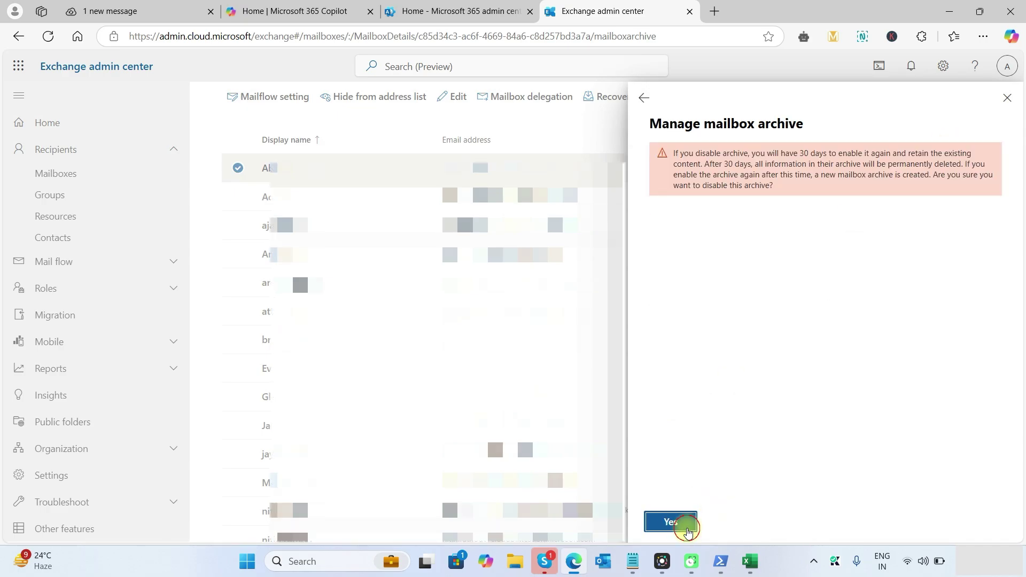
click(672, 523)
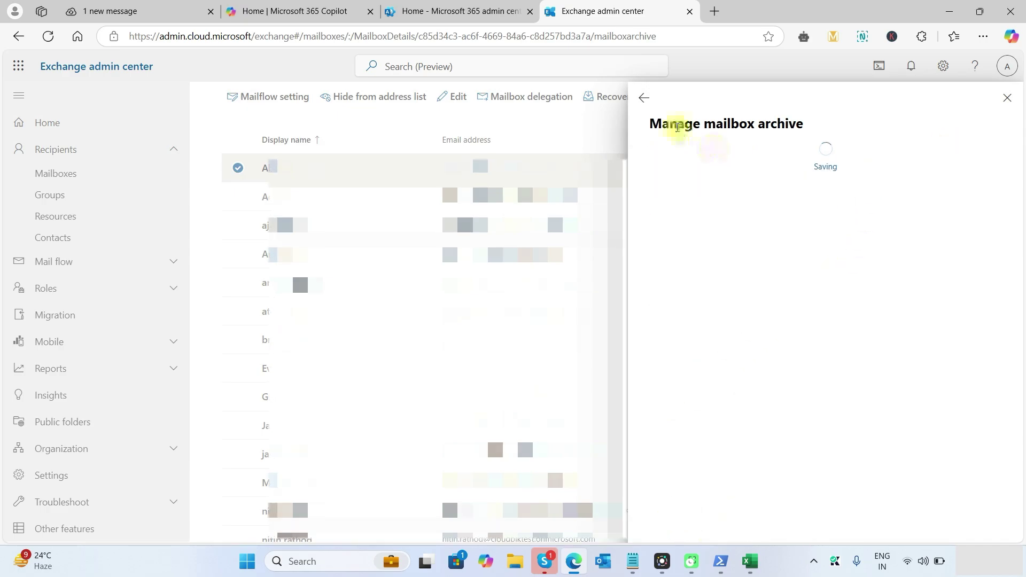
click(1009, 99)
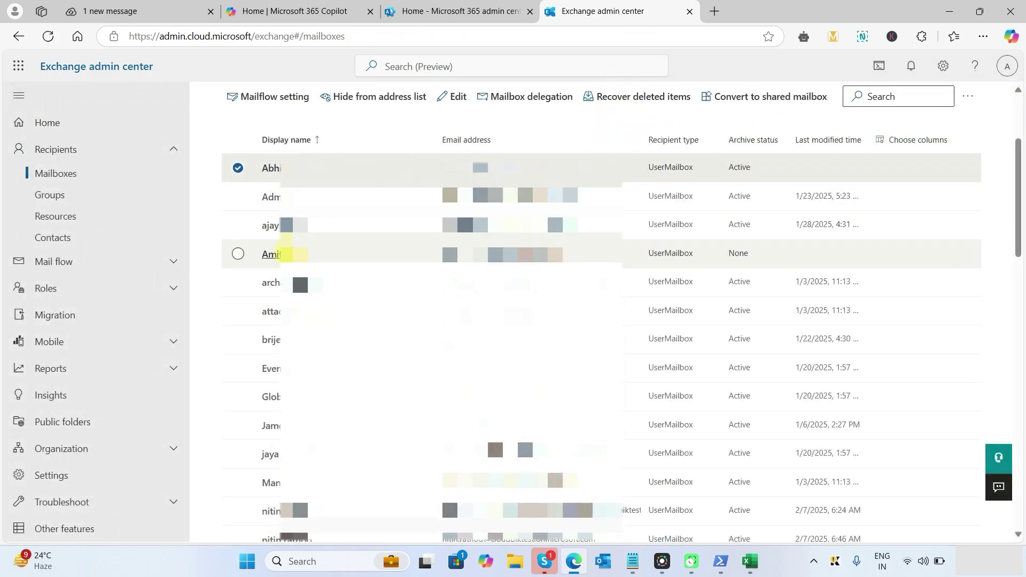
Toggle the second test user's mailbox archive setting and save it.
click(327, 253)
click(909, 210)
click(716, 418)
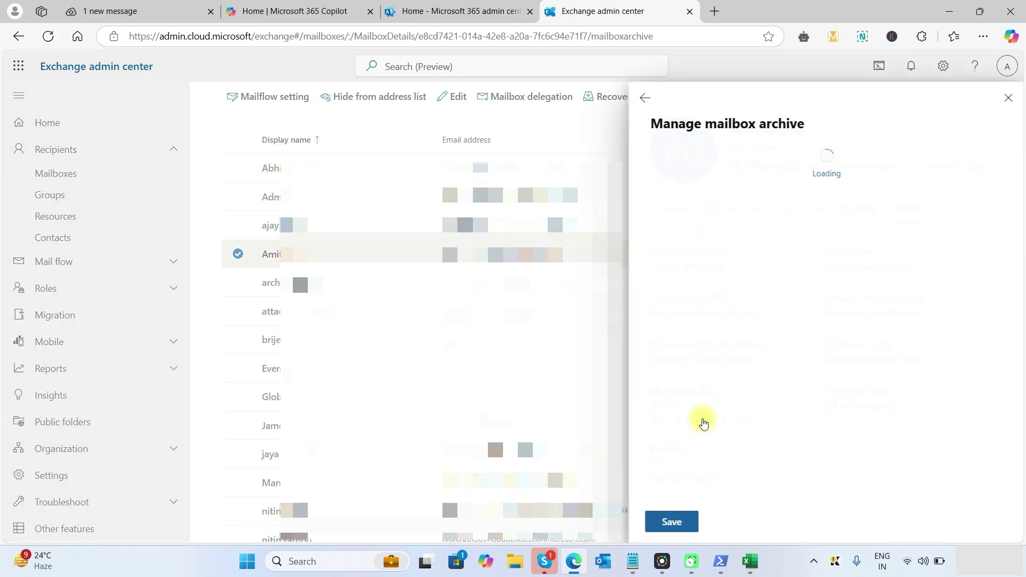
click(946, 150)
click(671, 522)
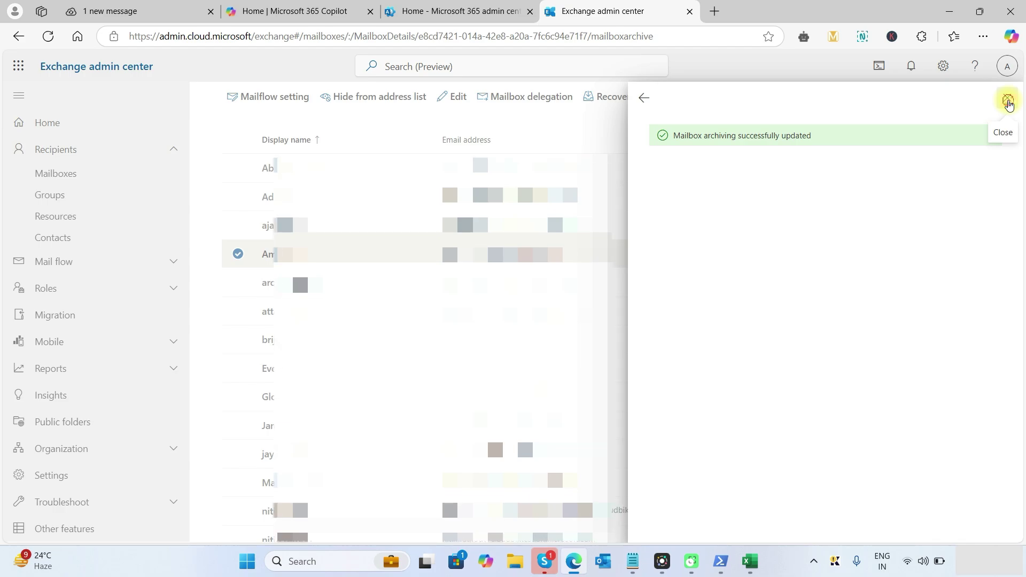
click(1007, 98)
click(331, 168)
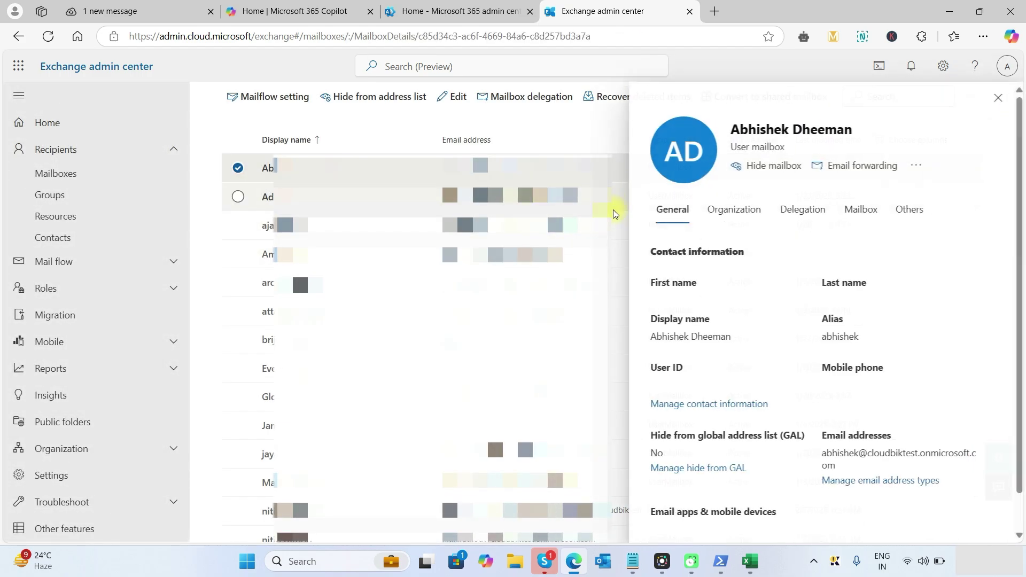
Copy the first user's User ID address into cell A2 in Excel.
triple_click(652, 403)
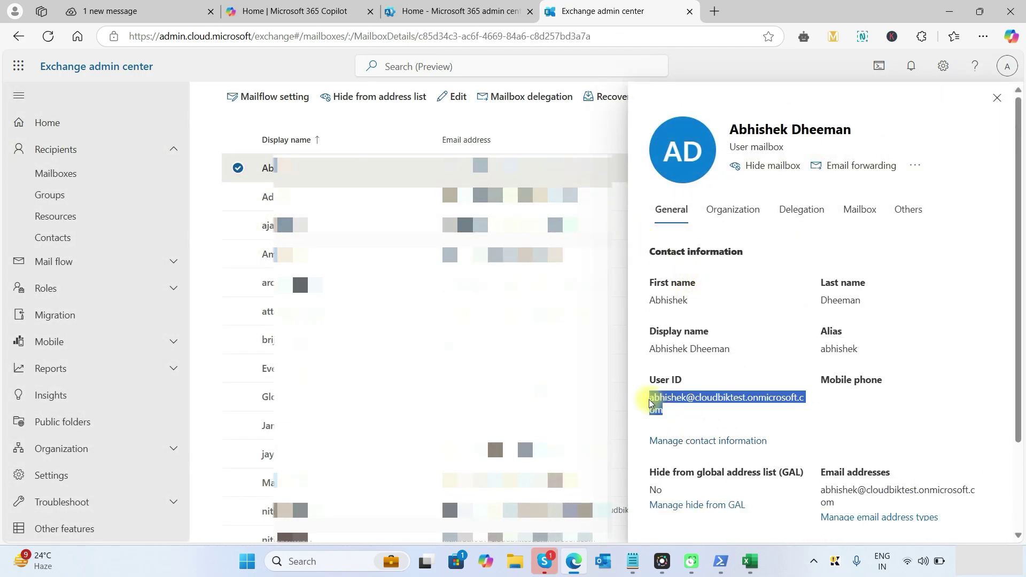
key(ctrl+c)
key(alt+Tab)
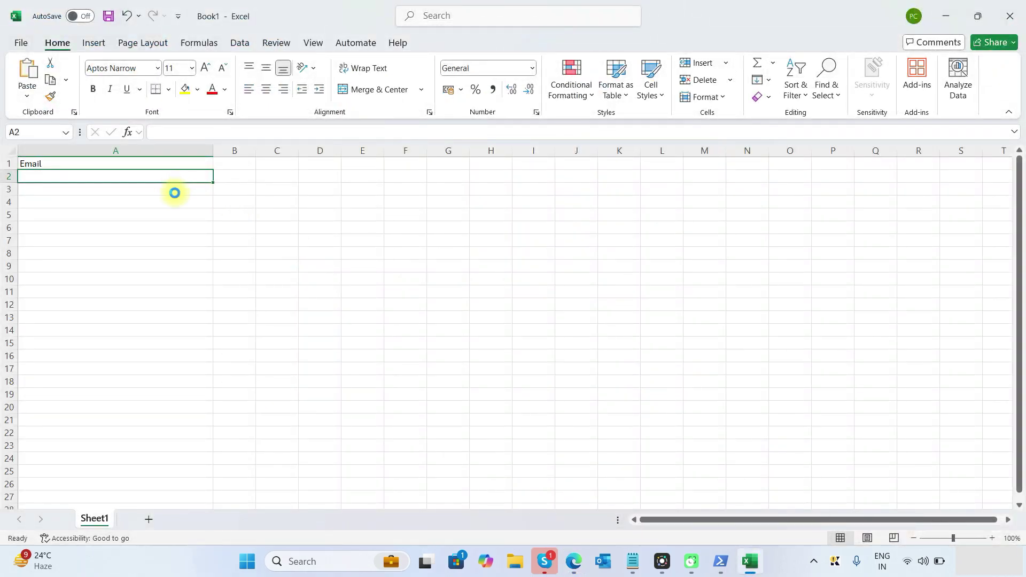
key(ctrl+v)
click(168, 191)
key(alt+Tab)
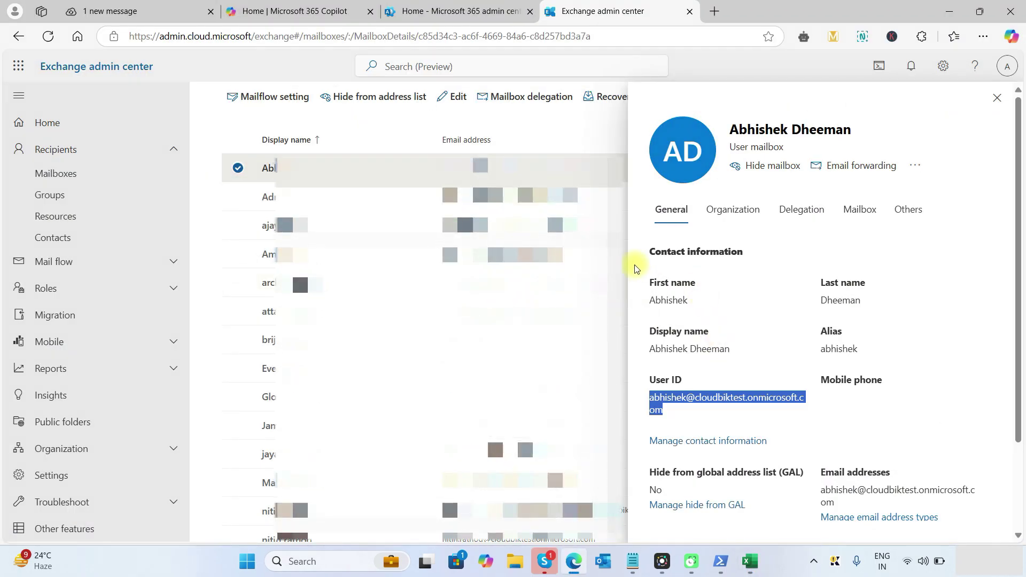
Copy the second user's User ID address into cell A3 in Excel.
click(278, 254)
drag(799, 396, 650, 395)
key(ctrl+c)
key(alt+Tab)
key(ctrl+v)
click(148, 198)
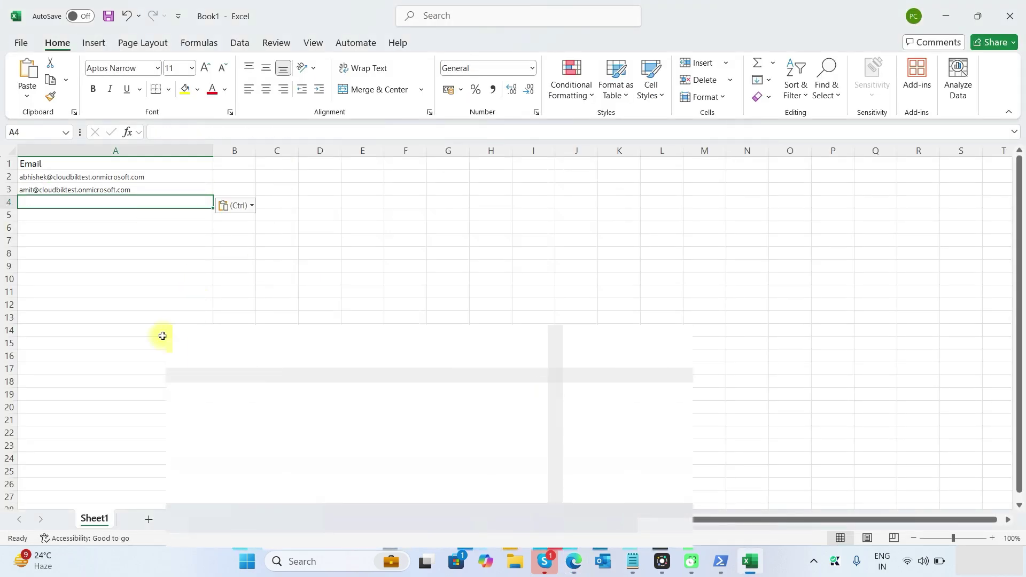
click(19, 40)
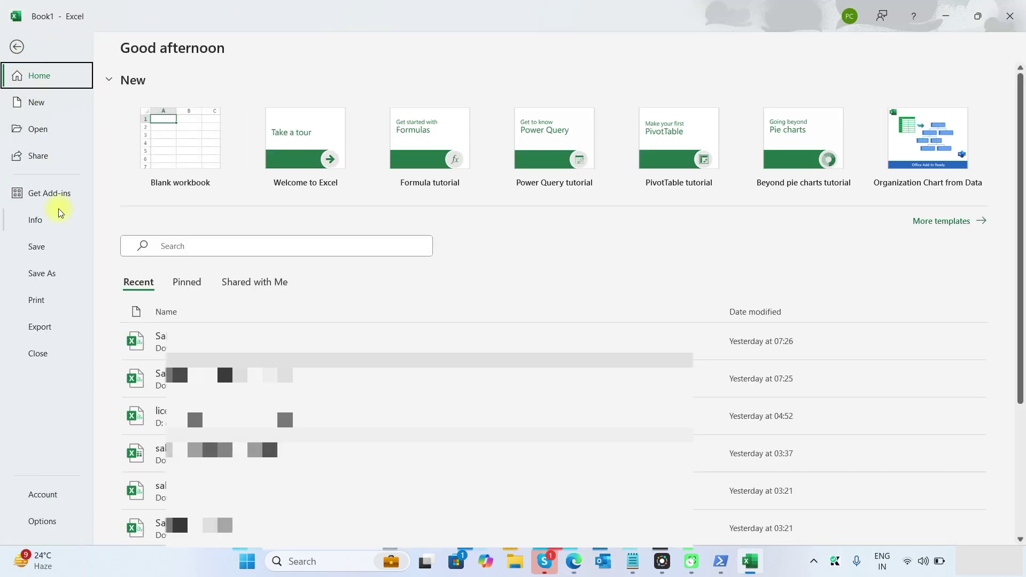
Save the sheet to Downloads as archivemailbox in CSV (Comma delimited) format, then close Excel.
click(50, 273)
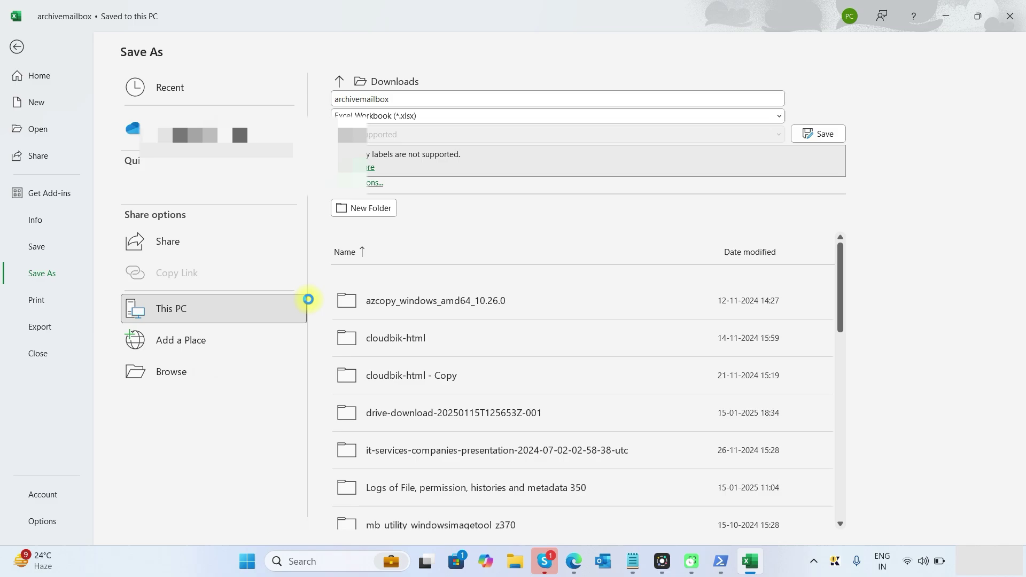
double_click(302, 298)
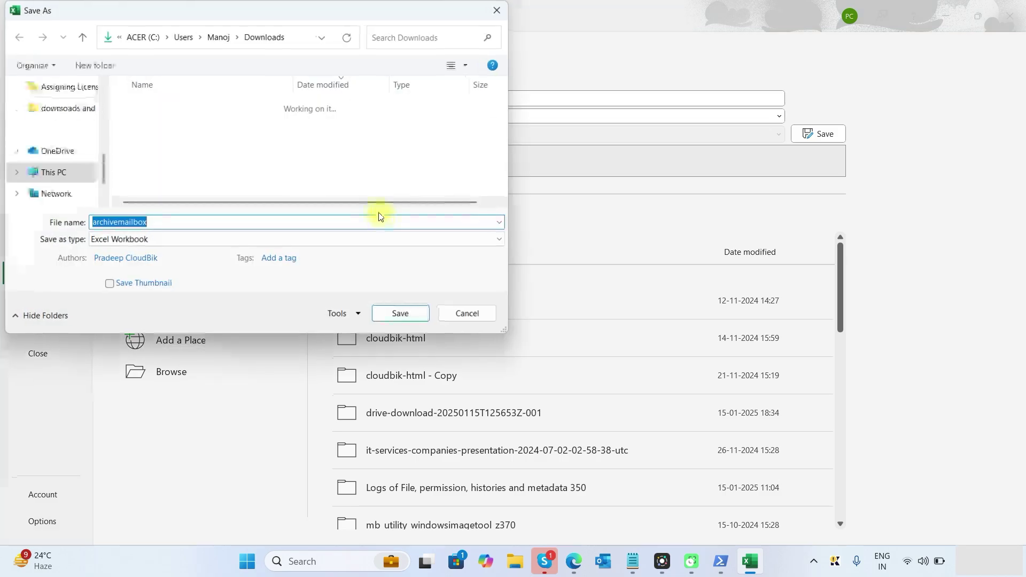
click(183, 245)
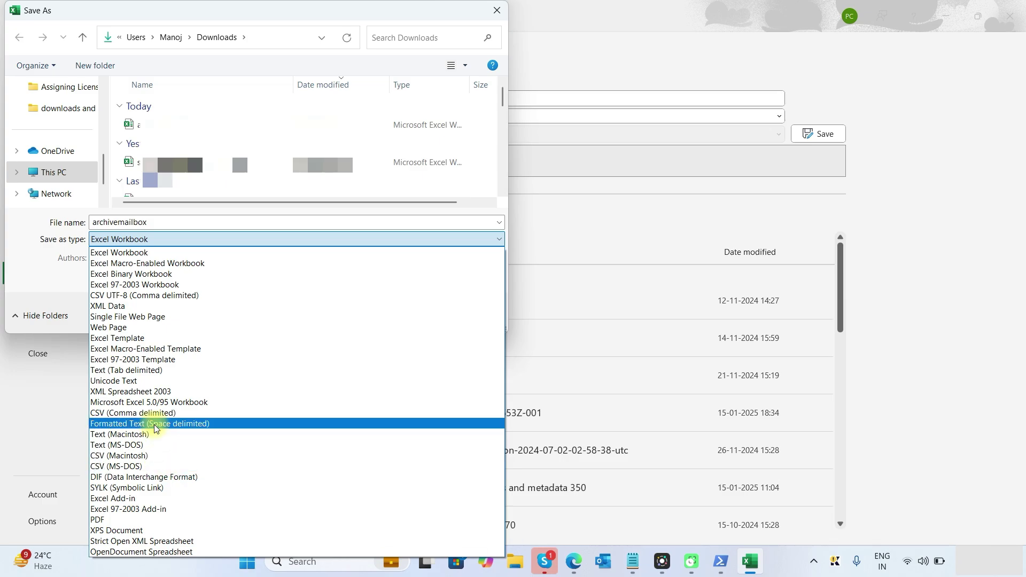
click(154, 415)
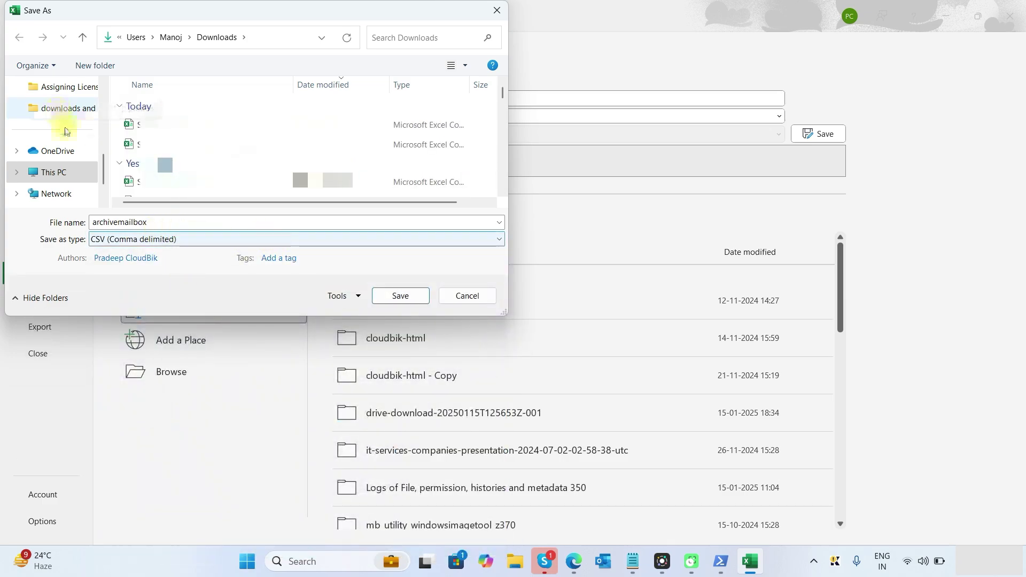
click(401, 296)
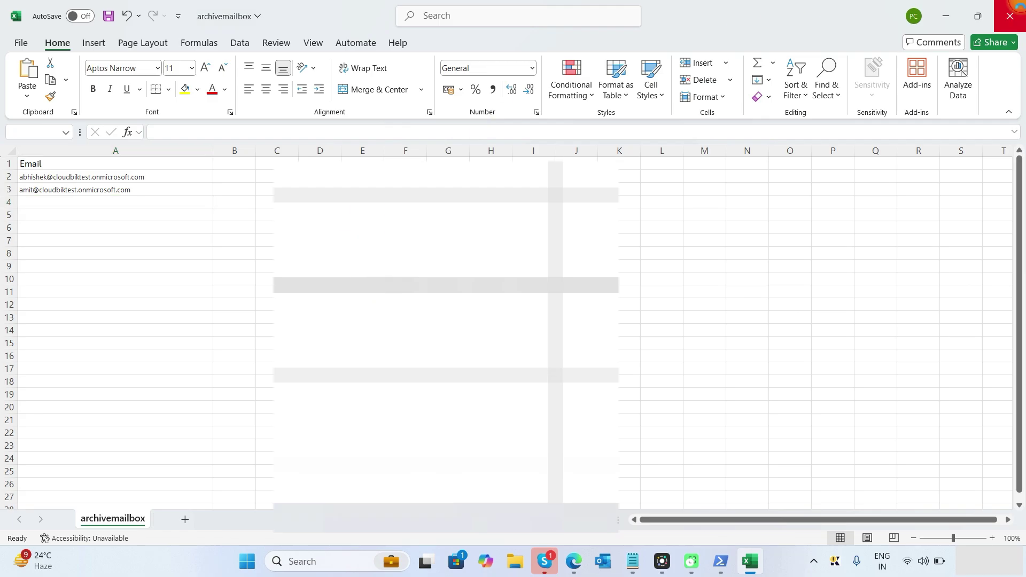
click(1009, 11)
click(545, 561)
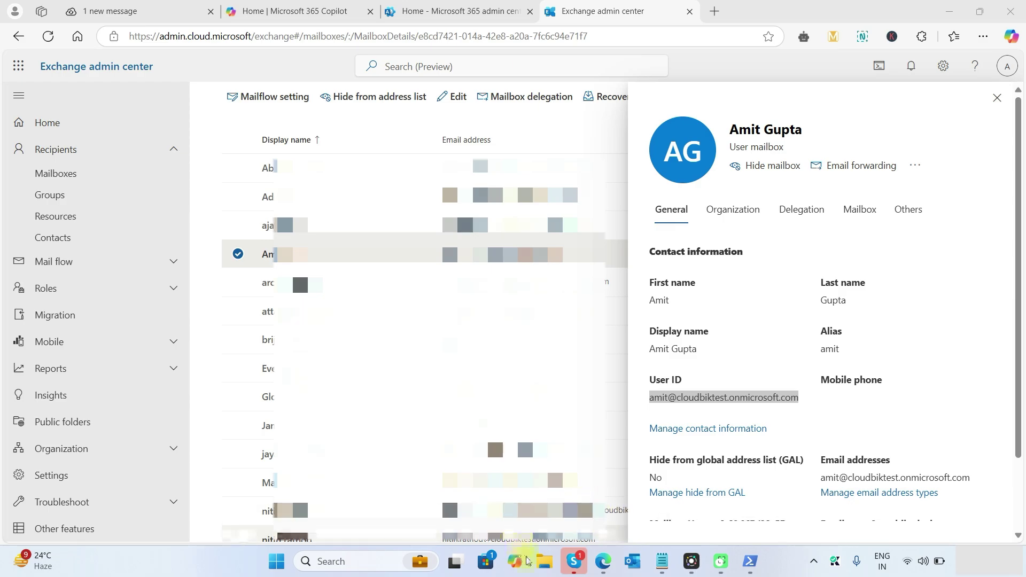
Copy the full path of archivemailbox.csv from the Downloads folder.
click(543, 565)
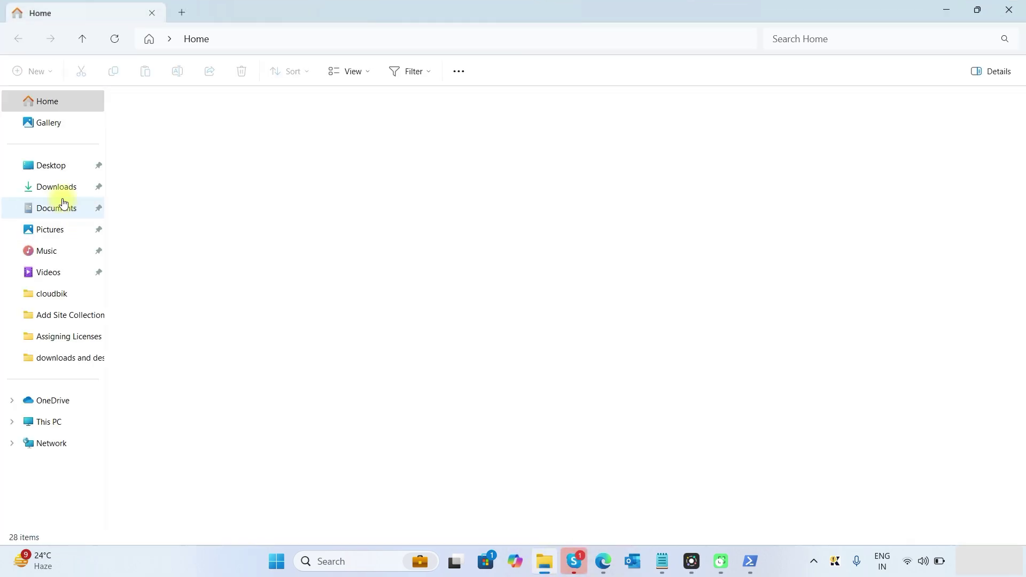
click(56, 187)
click(147, 140)
right_click(152, 171)
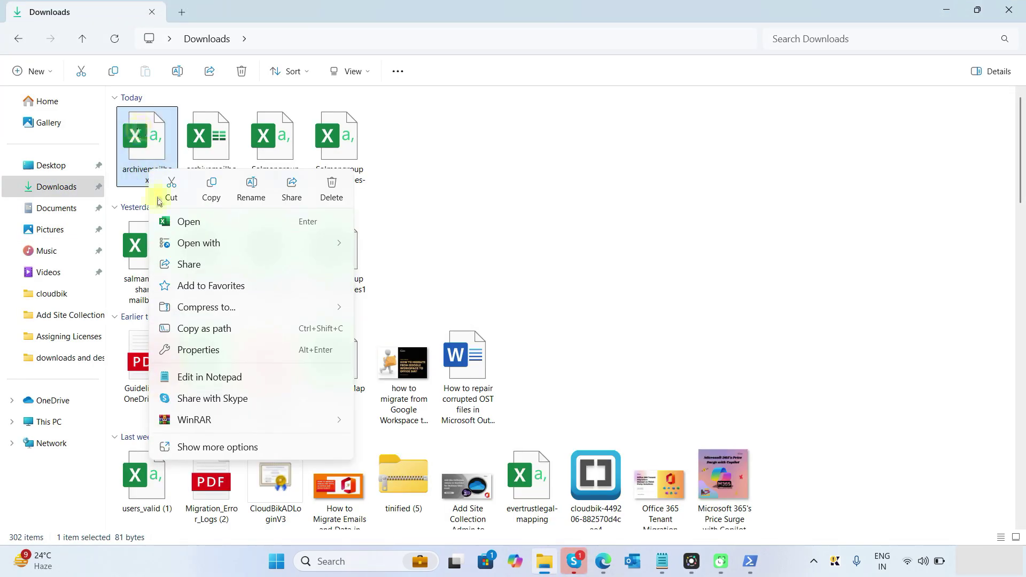
click(215, 330)
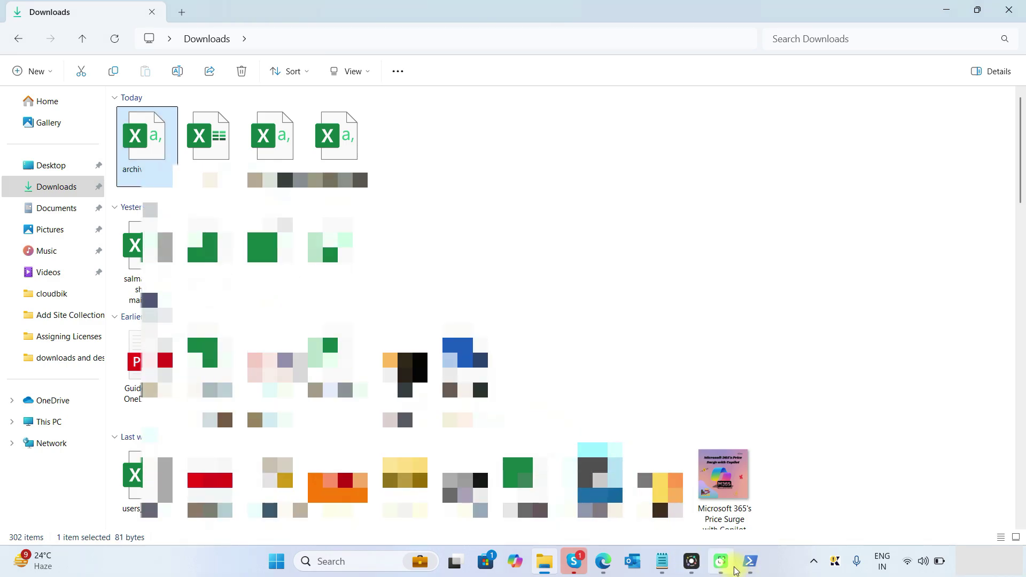
Replace the script's <filepath> placeholder with the unquoted CSV path and select the whole script.
click(663, 561)
drag(199, 152, 255, 155)
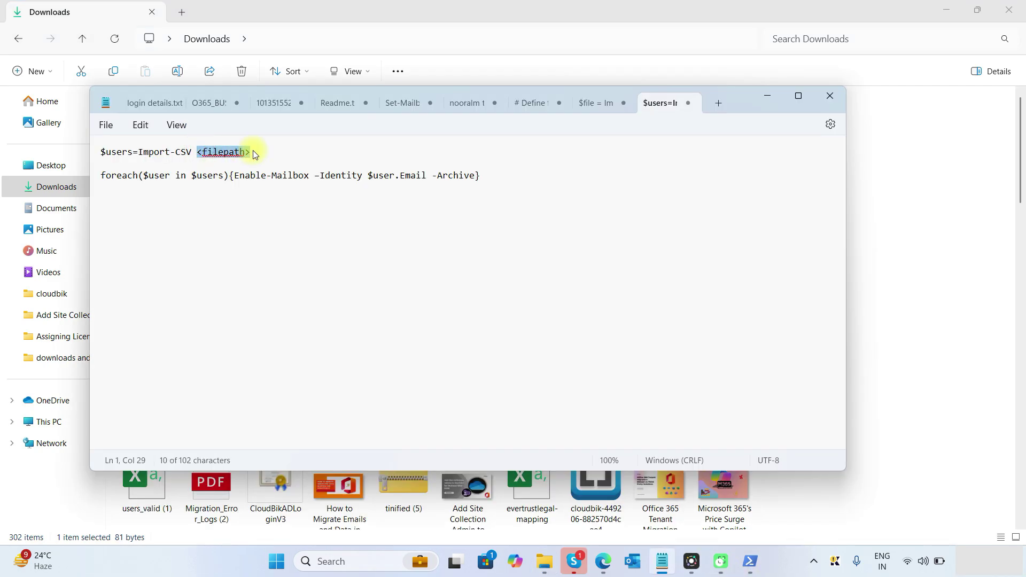
key(ctrl+v)
key(BackSpace)
click(203, 152)
key(BackSpace)
key(ctrl+a)
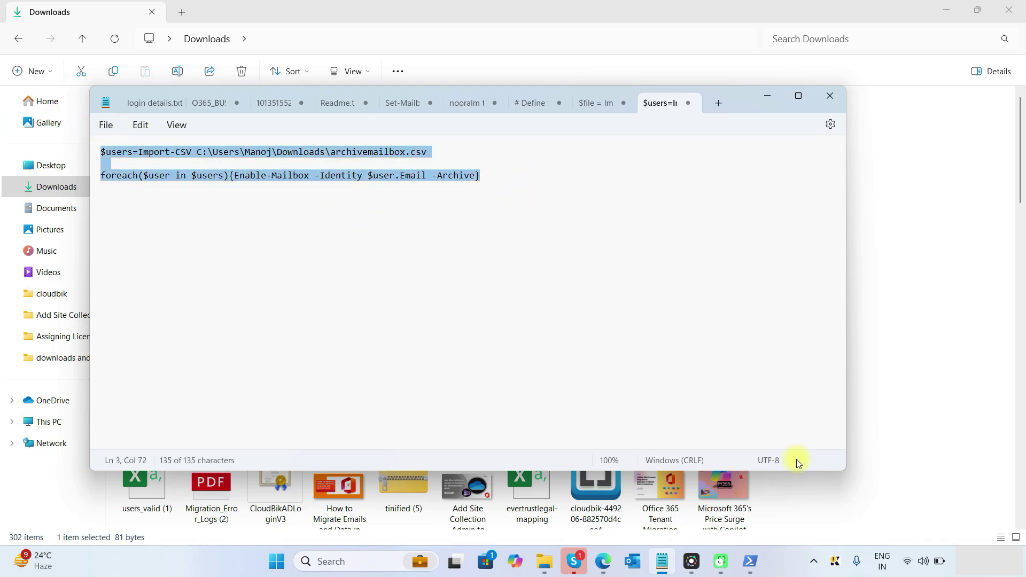
click(754, 566)
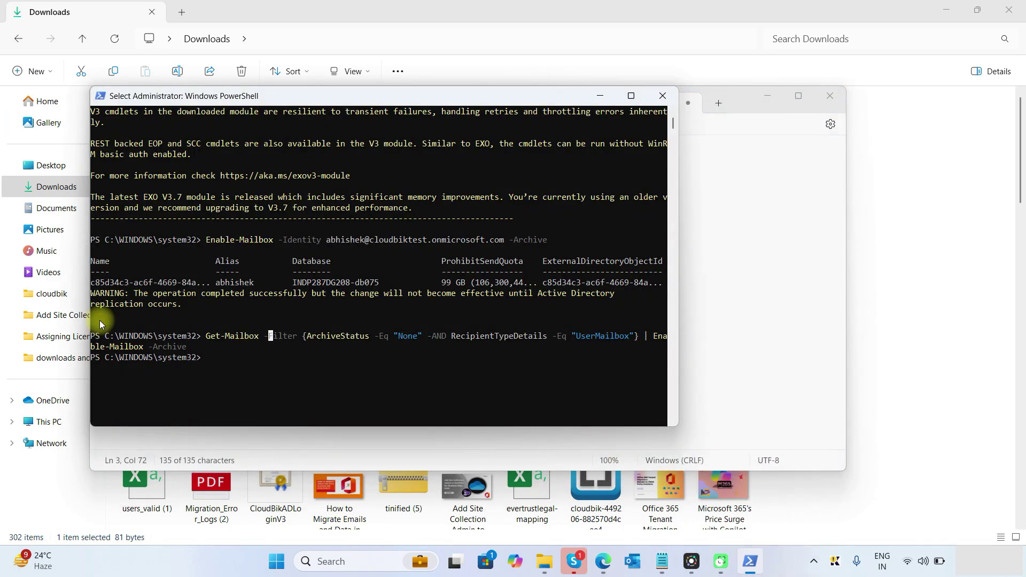
Paste and run the Import-CSV foreach script in PowerShell to enable both users' archives.
right_click(272, 330)
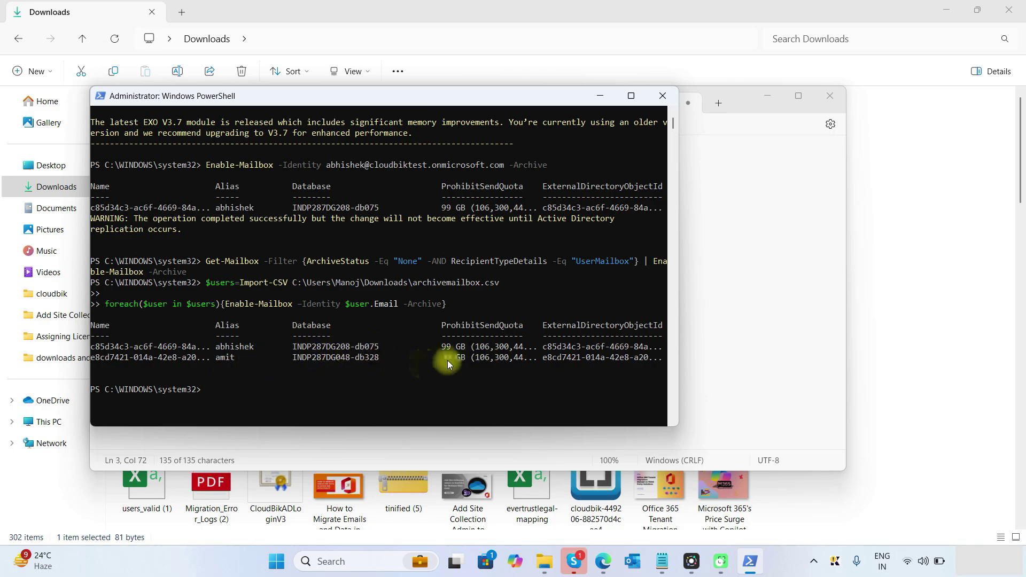
click(735, 231)
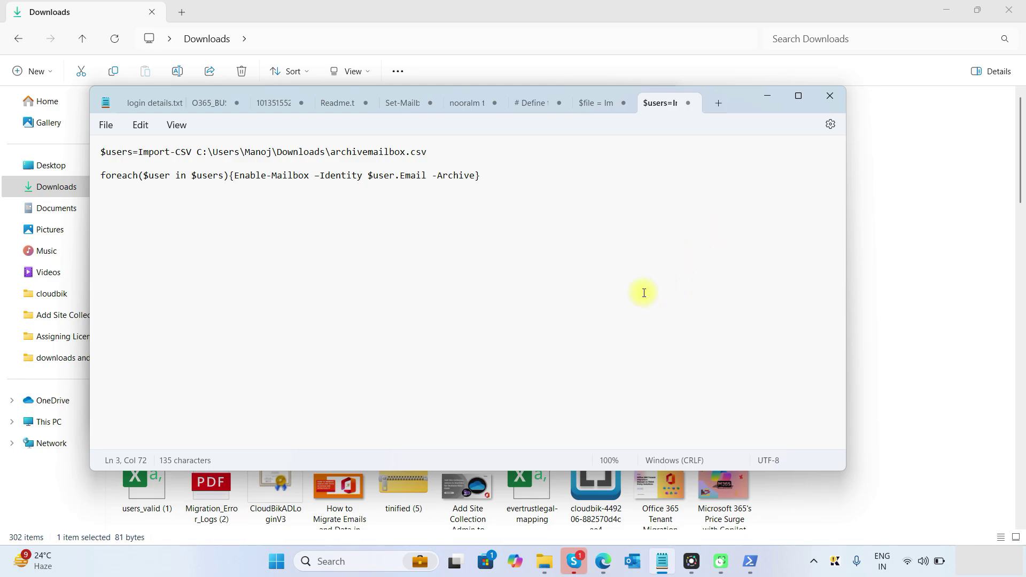
Check that both CSV users' mailboxes show Mailbox archive as Enabled under Others.
click(603, 561)
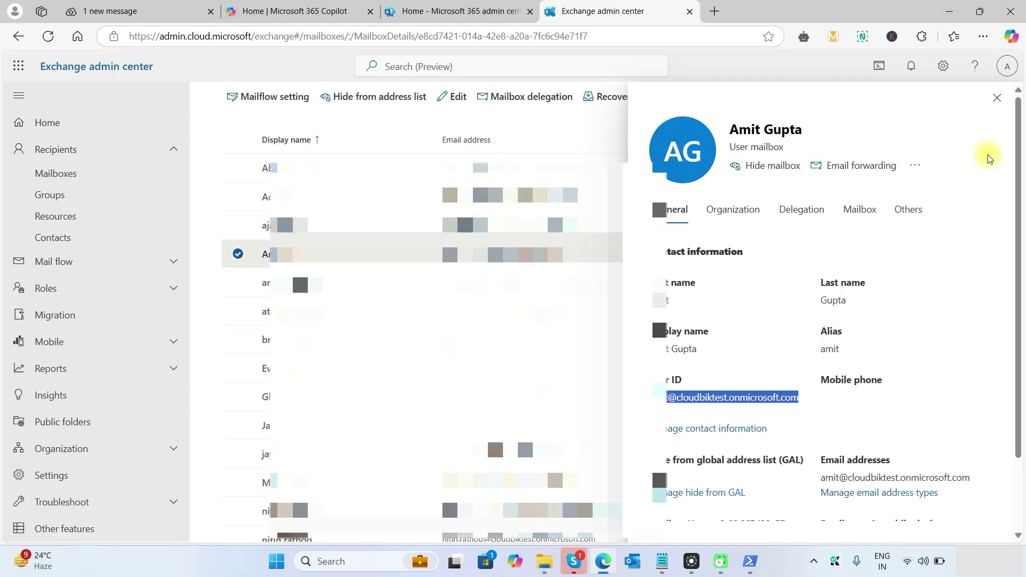
click(998, 97)
click(289, 167)
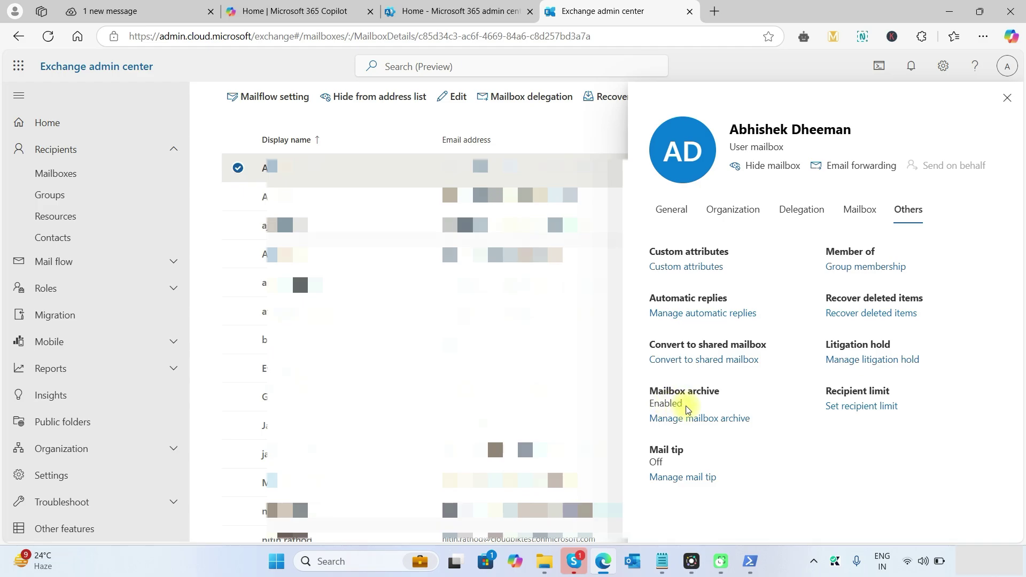
click(1007, 99)
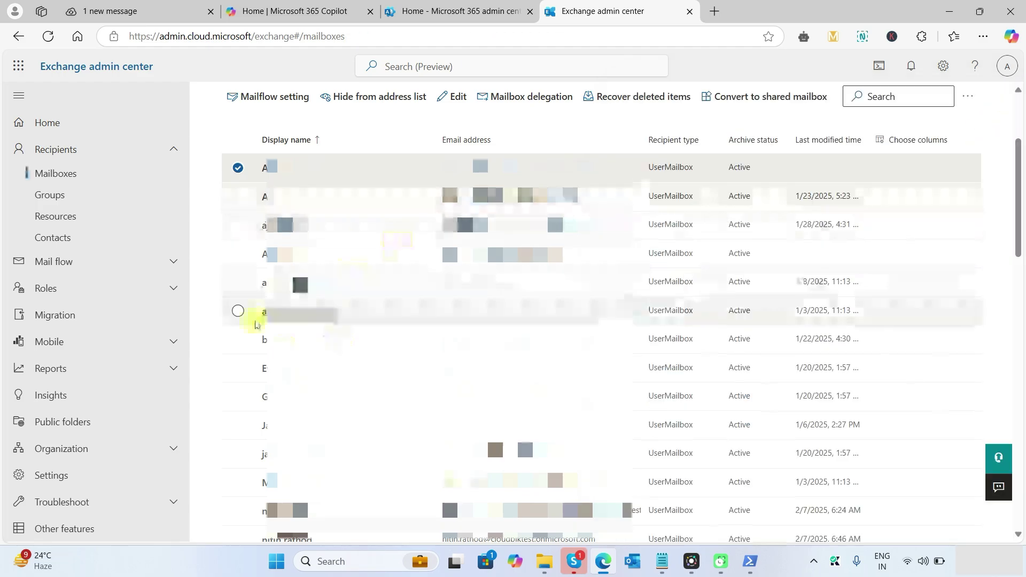
click(289, 254)
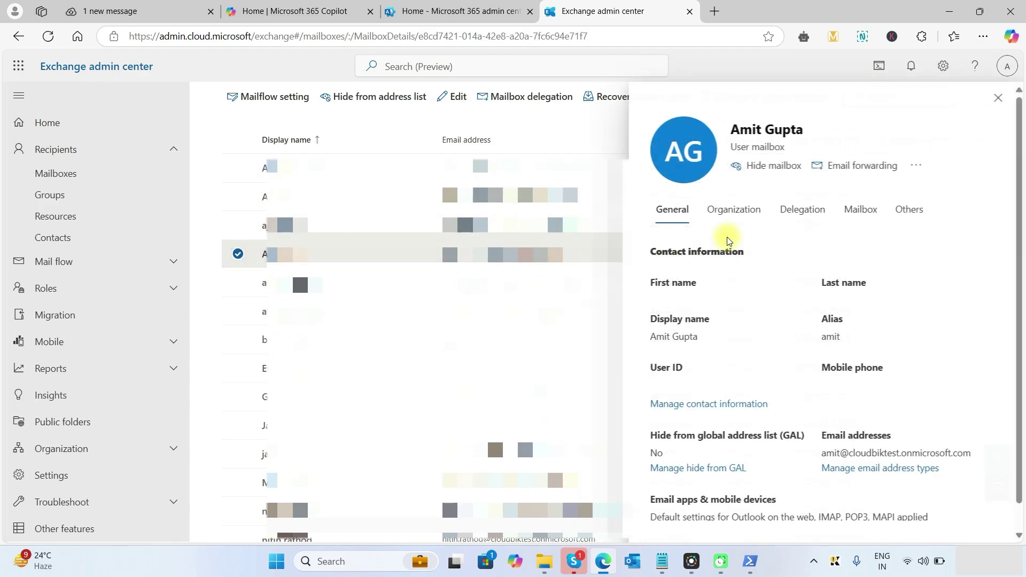
click(916, 218)
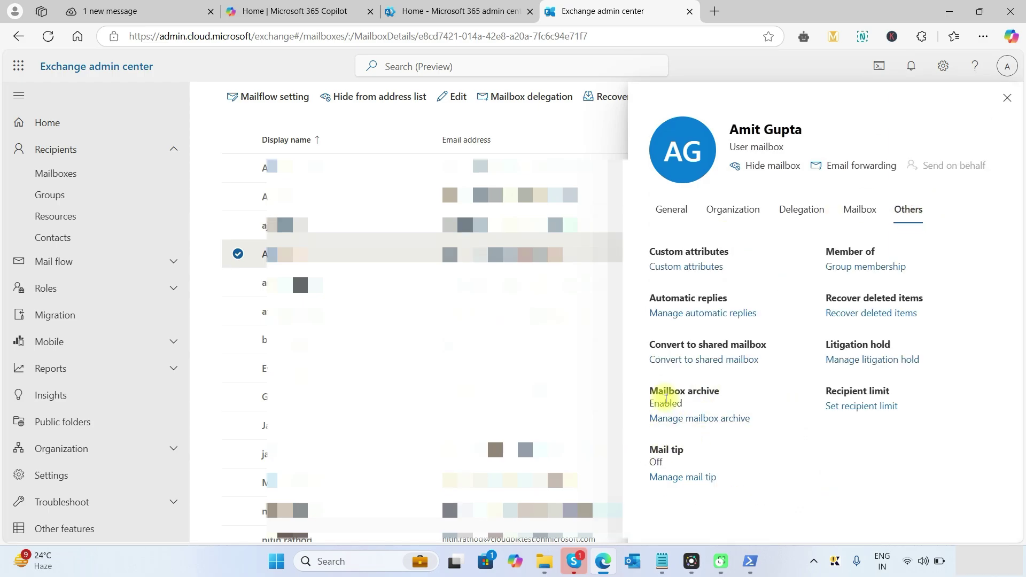